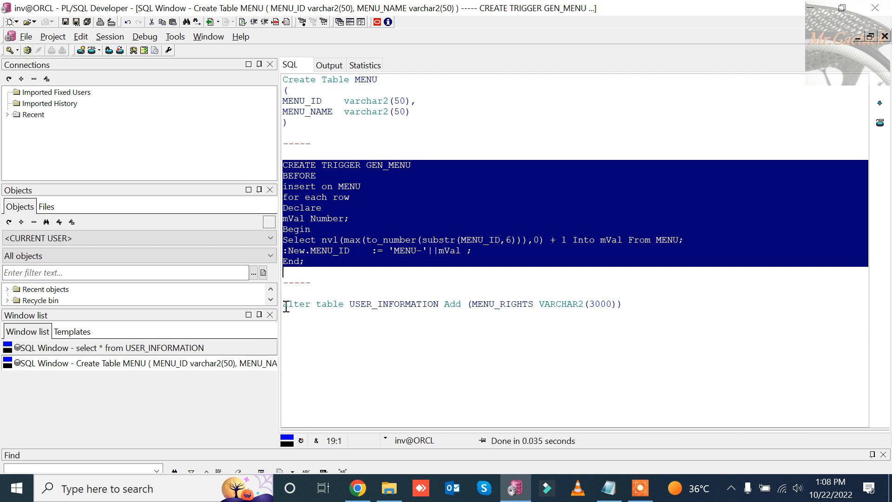
Step: Run the ALTER TABLE statement that adds a MENU_RIGHTS VARCHAR2(3000) column to the USER_INFORMATION table
drag(286, 306, 284, 317)
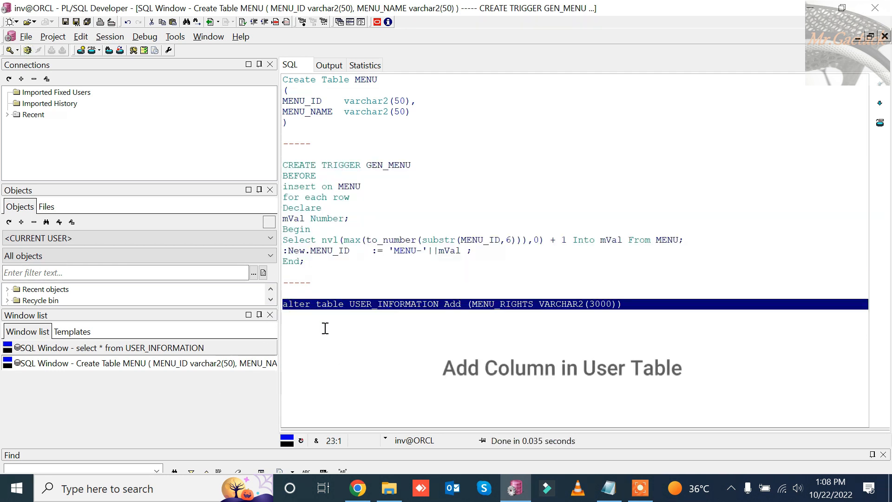
click(30, 51)
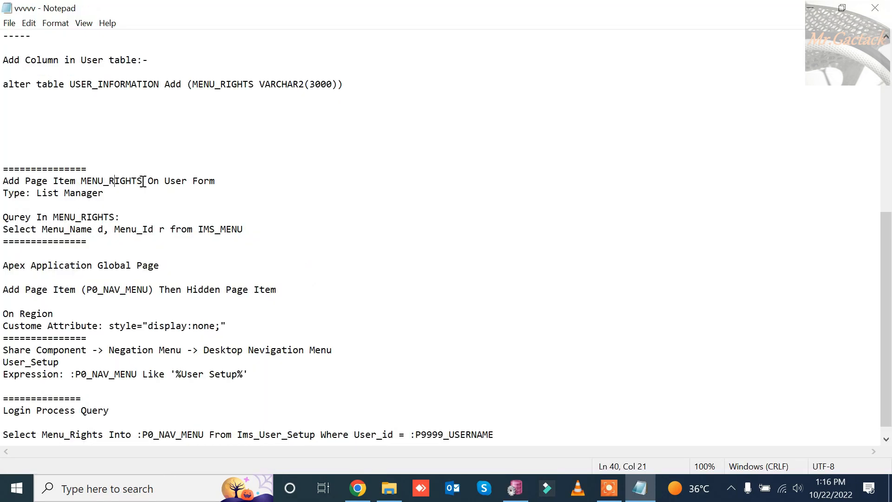
Step: Open page 11 of the Inventory application in the APEX Page Designer and add a Report Attach Form item named P11_MENU_RIGHTS
drag(144, 181, 87, 181)
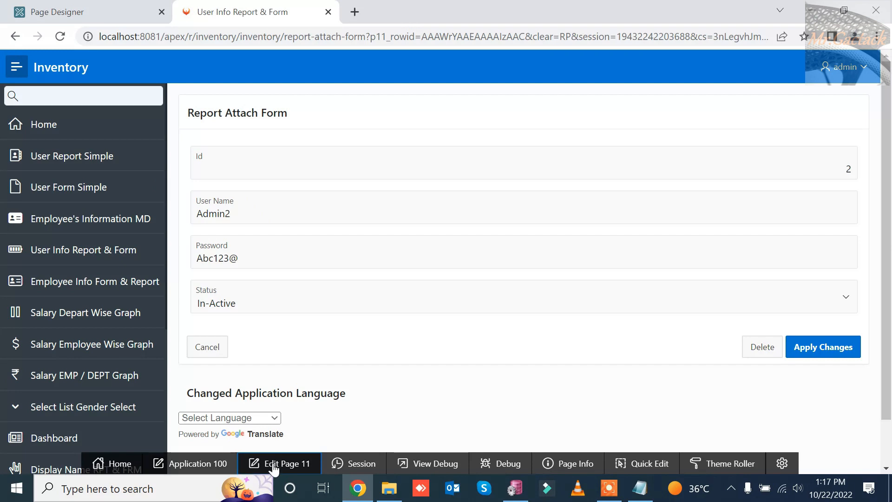
click(272, 463)
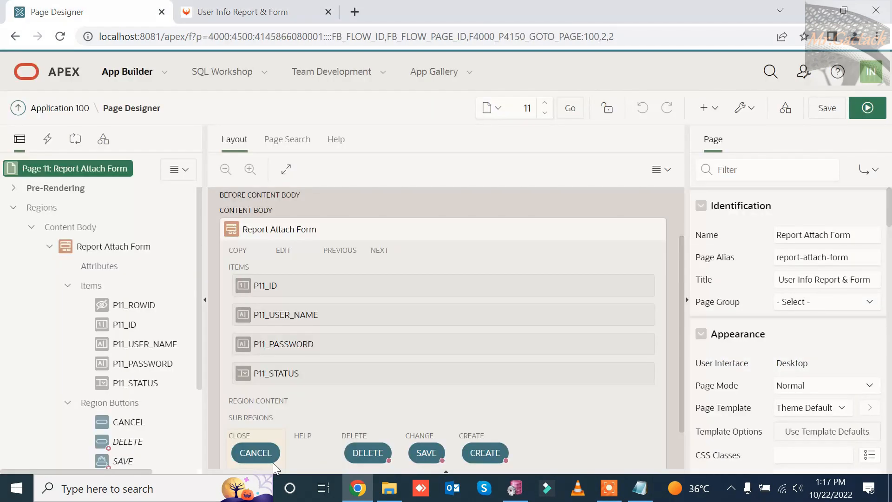
right_click(121, 305)
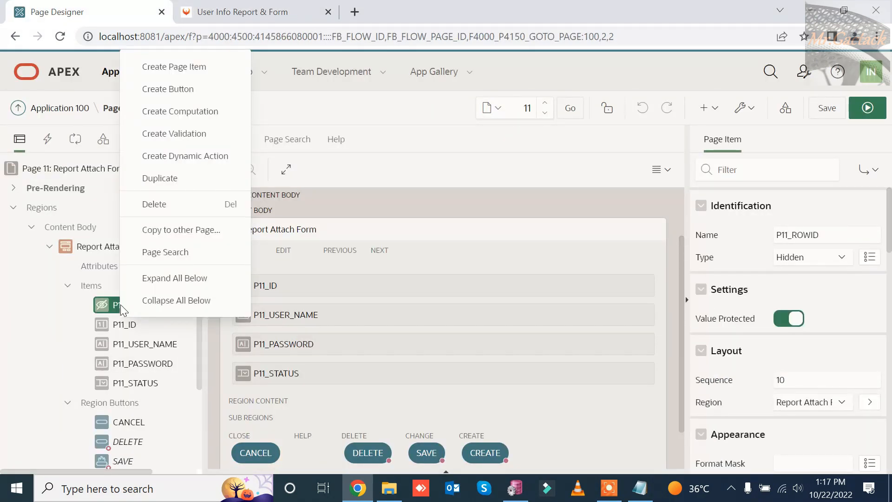
click(176, 66)
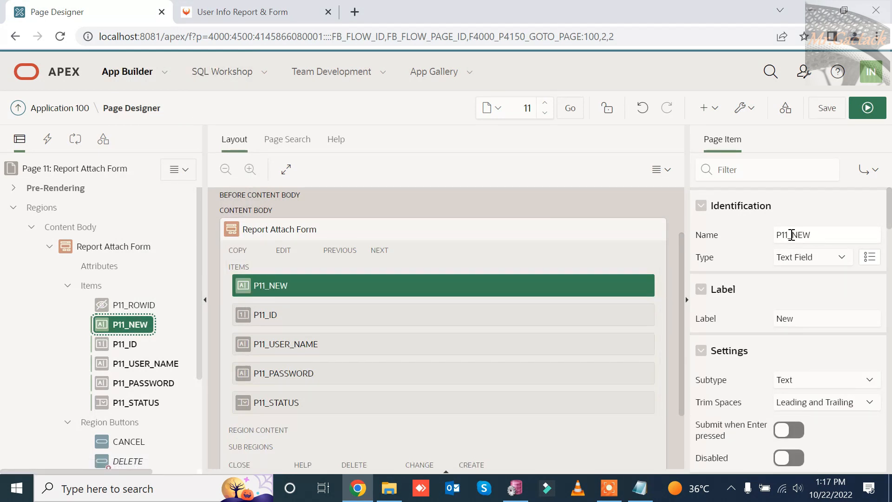
drag(796, 235, 826, 229)
text(MENU_RIGHTS)
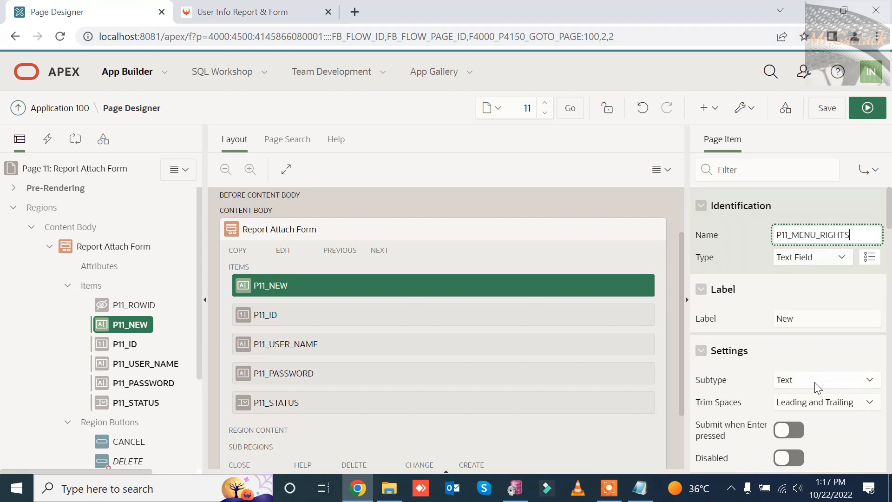
Step: Set the P11_MENU_RIGHTS item's source to form region Report Attach Form and column MENU_RIGHTS
scroll(818, 387, down, 15)
scroll(837, 420, up, 2)
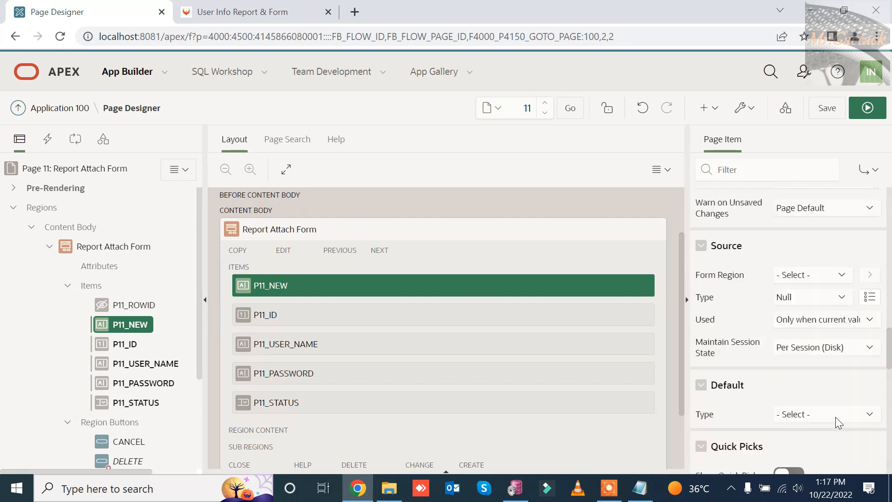
scroll(838, 423, up, 3)
click(843, 390)
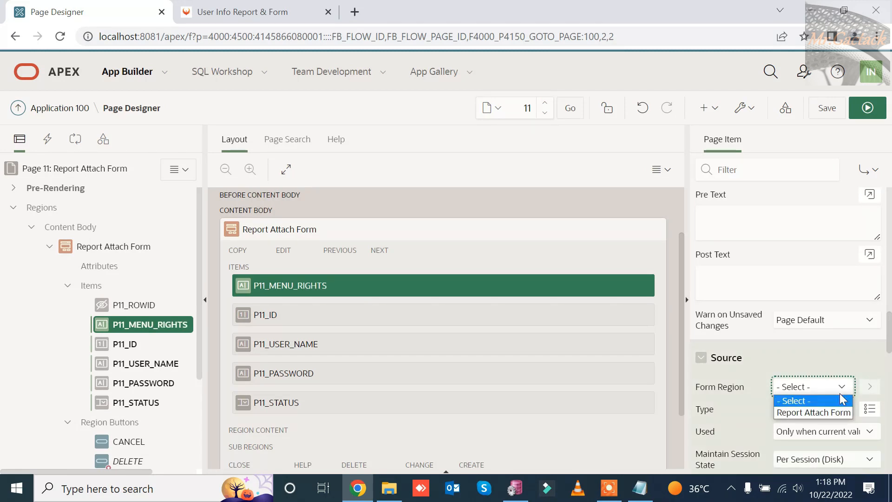
click(842, 412)
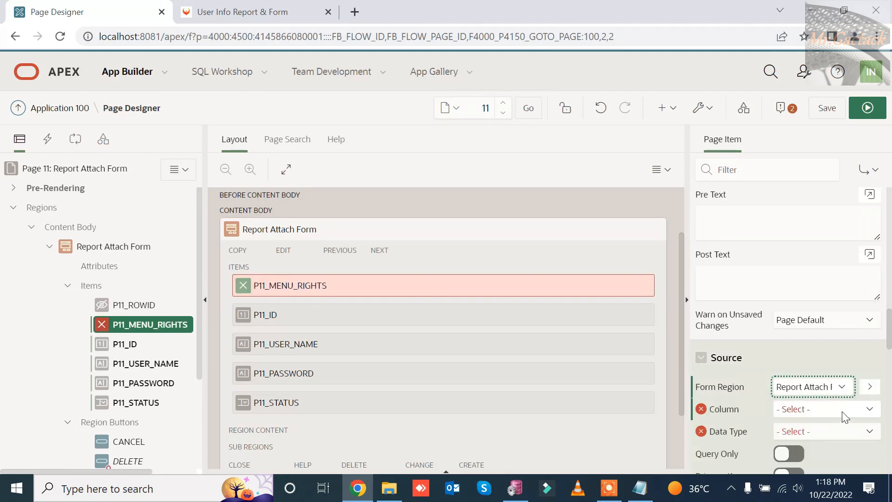
click(867, 411)
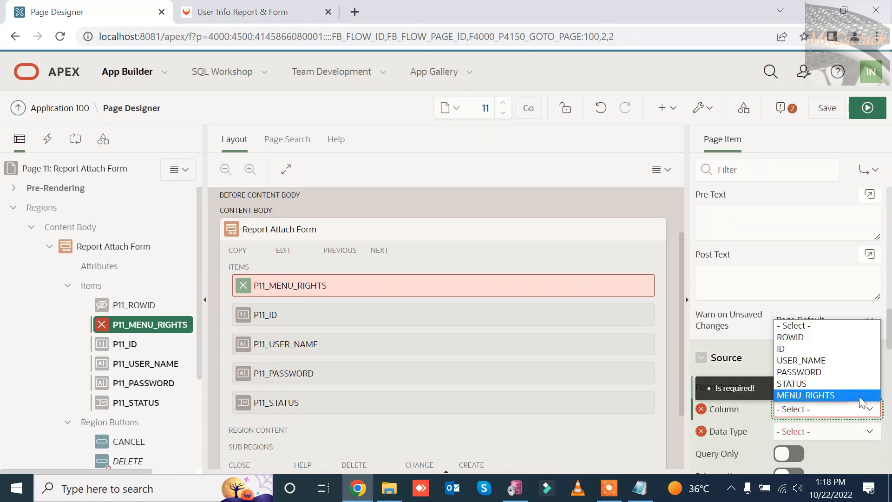
click(860, 396)
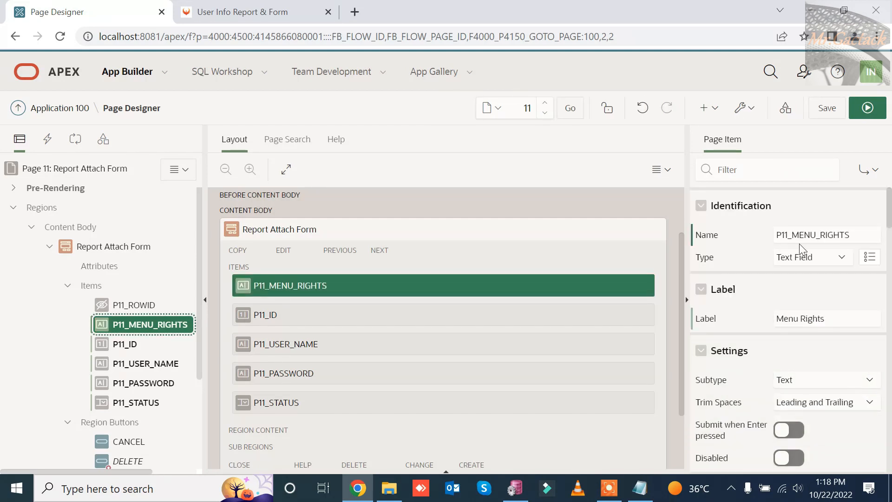
Step: Make P11_MENU_RIGHTS a List Manager and copy the query "Select Menu_Name d, Menu_Id r from MENU" from the Notepad notes
click(836, 259)
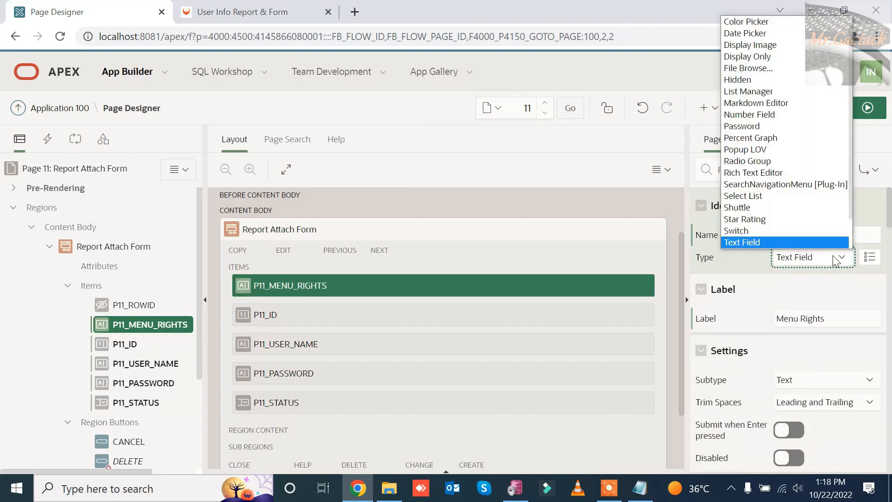
click(793, 90)
key(alt+Tab)
drag(2, 229, 220, 232)
key(ctrl+c)
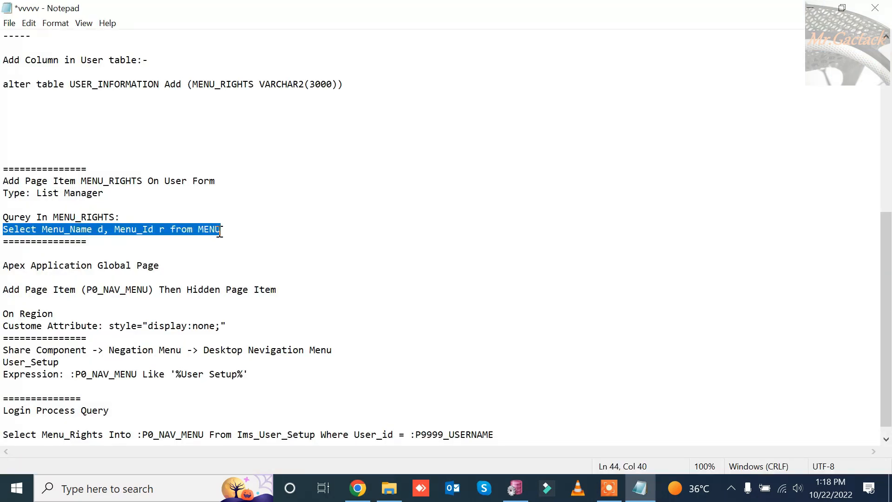
click(639, 493)
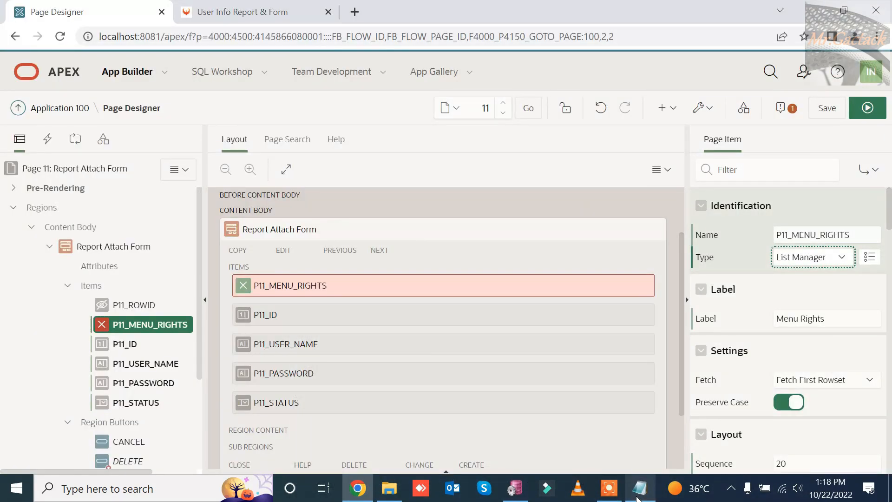
Step: Base the item's list of values on the SQL query "Select Menu_Name d, Menu_Id r from MENU" and save page 11
scroll(780, 393, down, 6)
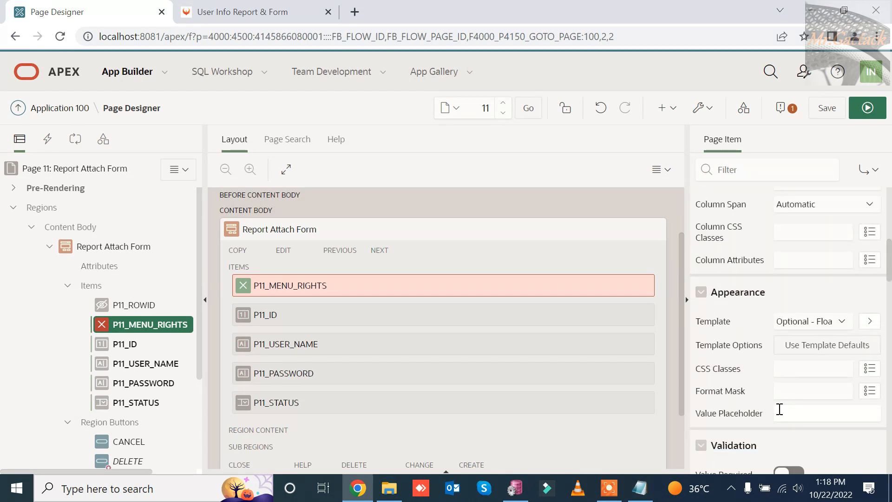
scroll(778, 414, down, 5)
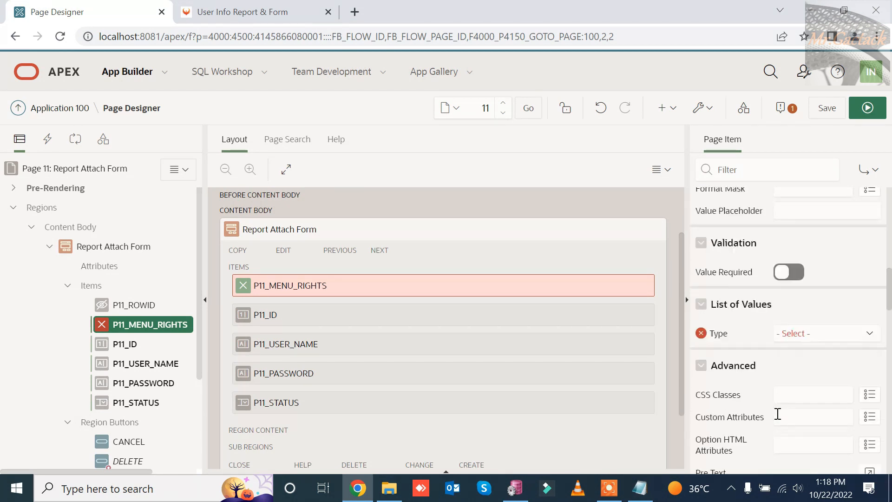
click(813, 327)
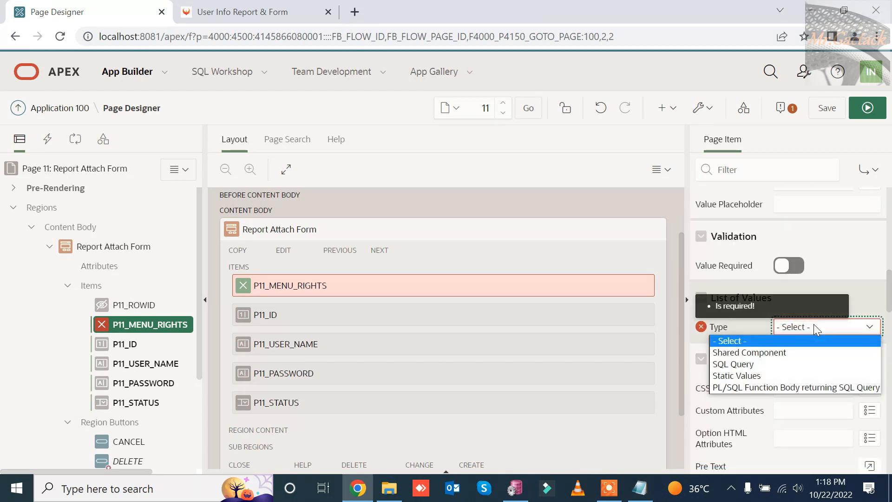
click(761, 367)
click(744, 374)
key(ctrl+v)
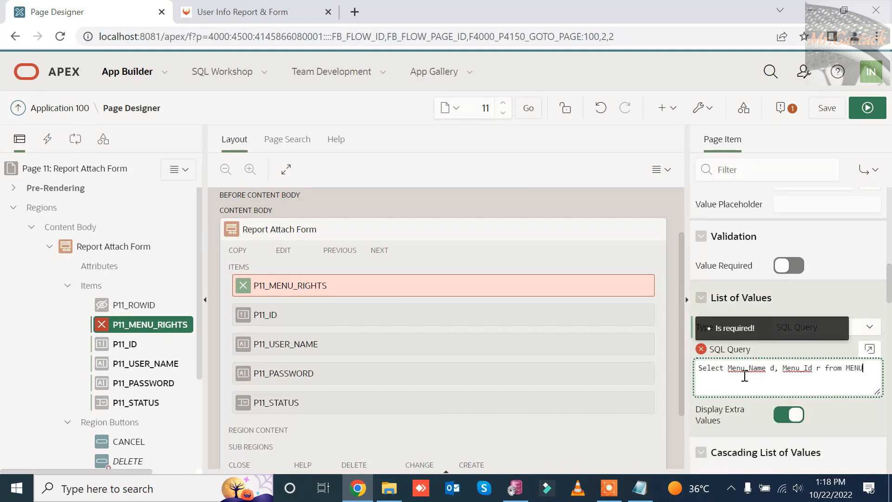
click(867, 356)
click(827, 108)
Step: Open the application's Global Page (page 0) and create a new region titled MENU RIGHT
click(65, 119)
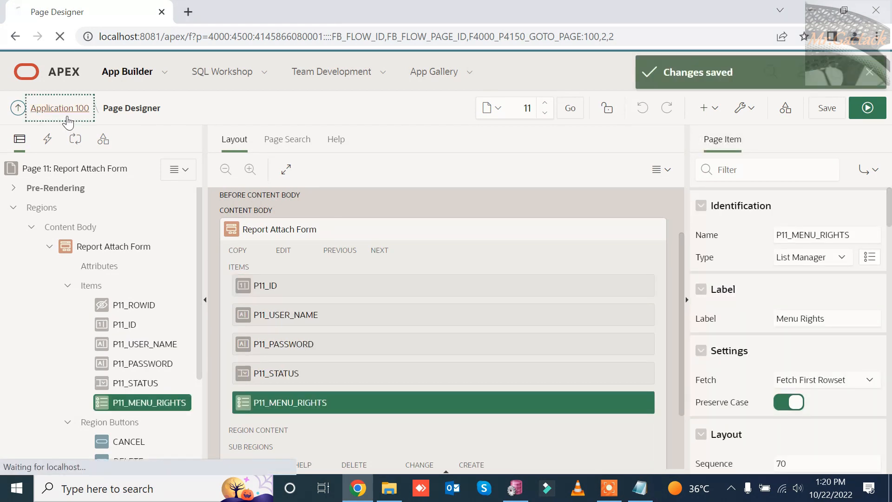
click(76, 379)
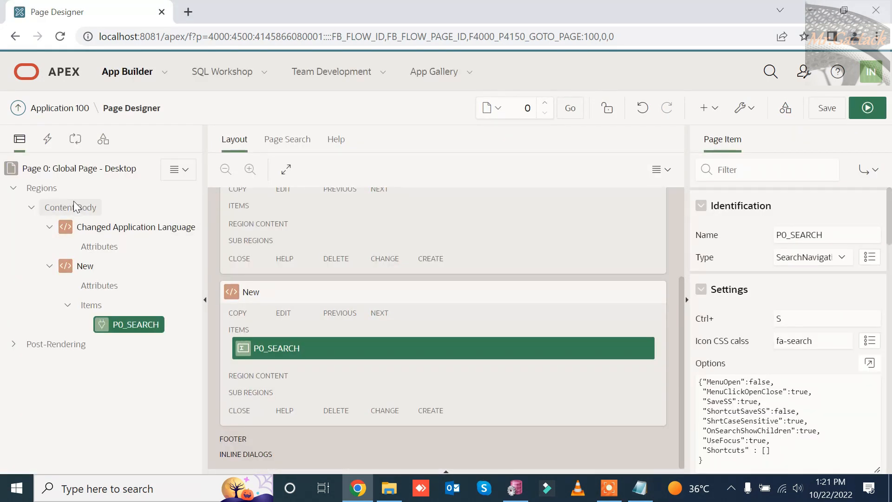
right_click(43, 188)
click(85, 208)
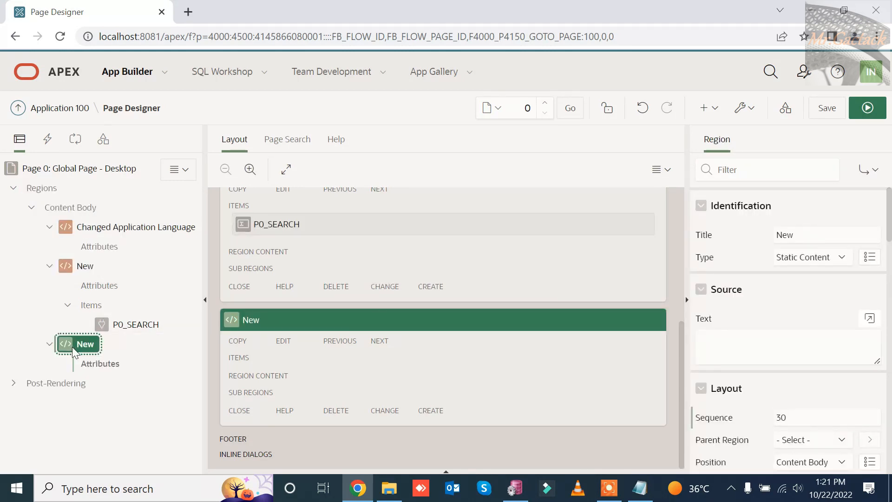
click(814, 235)
key(ctrl+a)
text(MENU RIGHT)
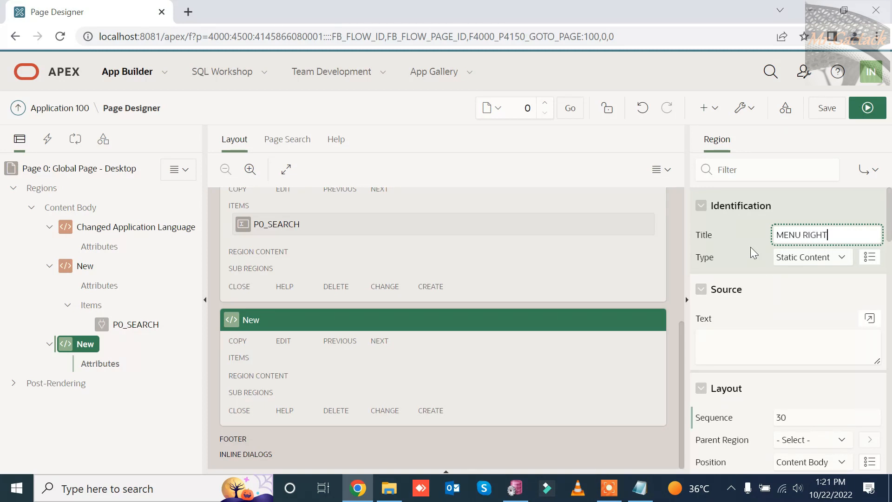
Step: Add a page item named P0_NAV_MENU of type Hidden to the MENU RIGHT region
right_click(79, 344)
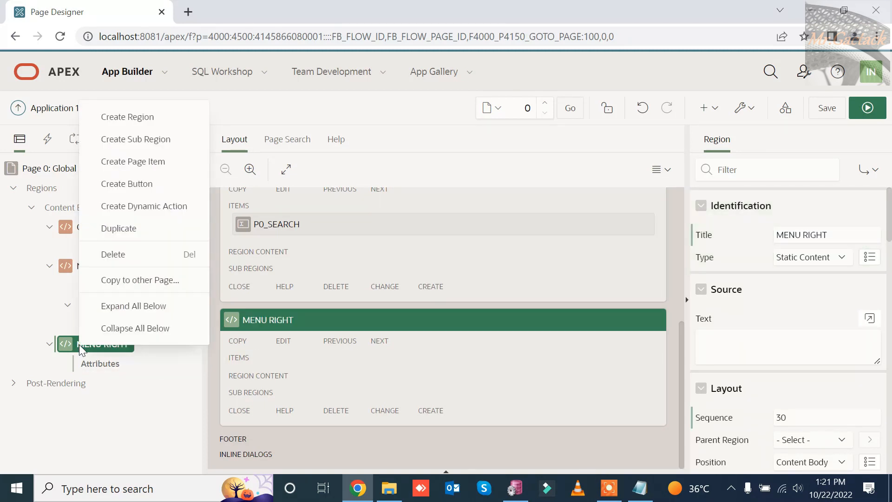
click(137, 162)
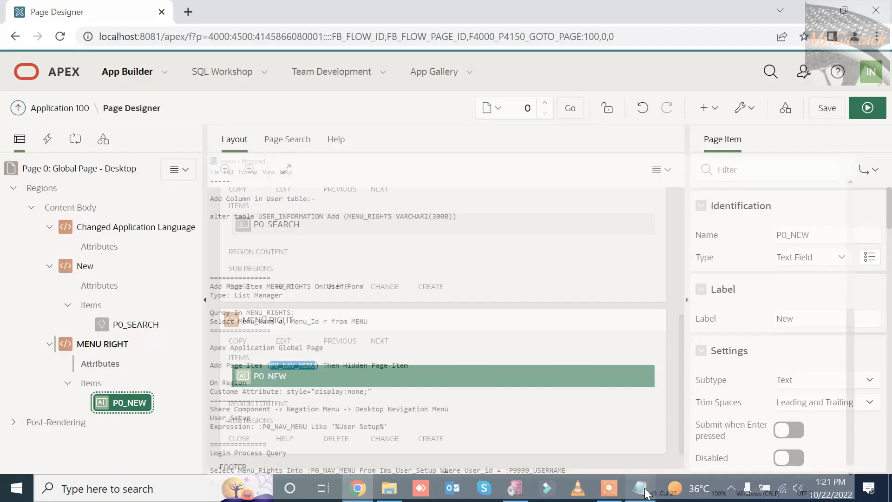
double_click(834, 235)
text(P0_NAV_MENU)
click(837, 261)
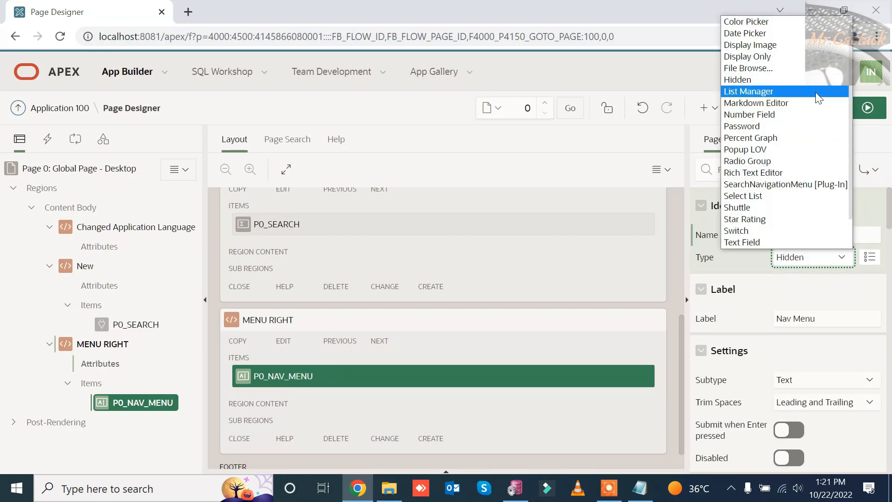
click(799, 80)
Step: Give the MENU RIGHT region the custom attribute style="display:none;" as written in the Notepad notes, and save the Global Page
key(alt+Tab)
drag(109, 325, 227, 329)
key(alt+Tab)
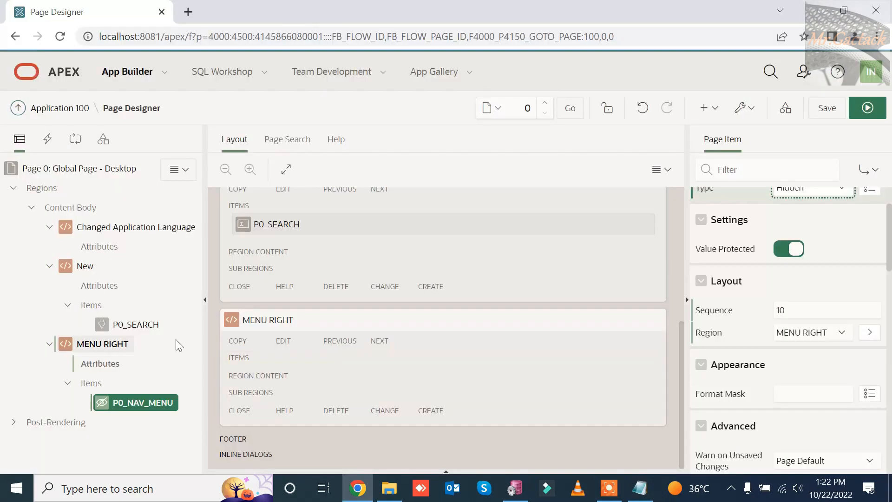
click(104, 348)
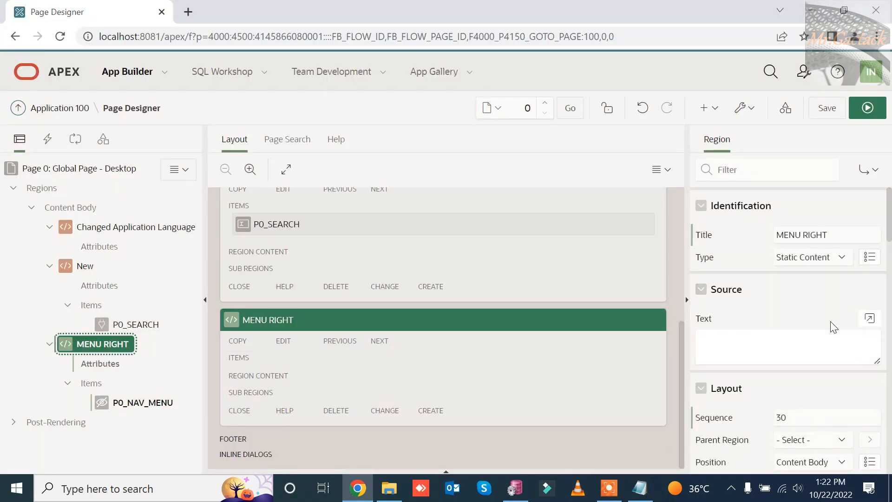
scroll(832, 328, down, 10)
scroll(806, 297, up, 2)
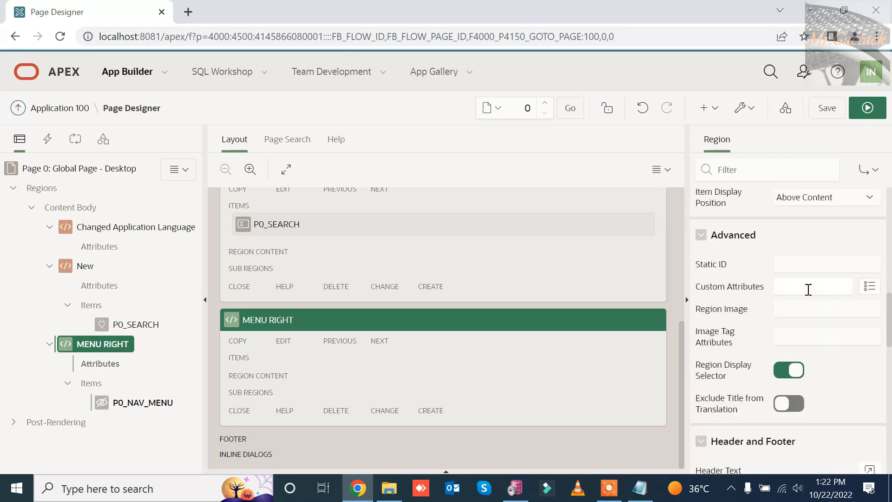
click(811, 288)
text(style="display:none;")
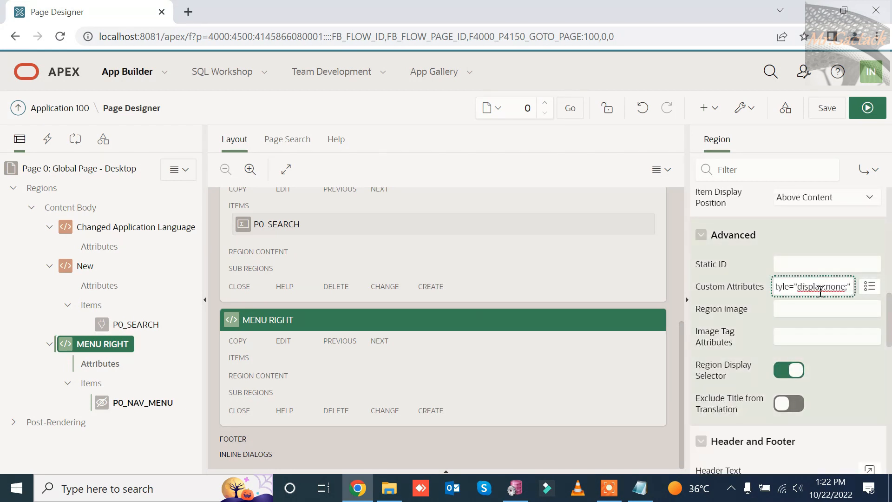
click(828, 108)
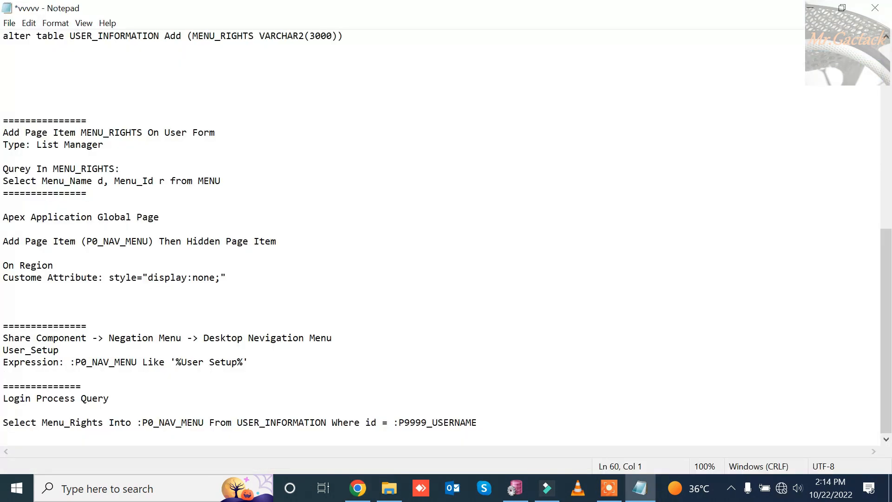
Step: Copy the login process query that selects Menu_Rights into :P0_NAV_MENU from USER_INFORMATION out of the Notepad notes
triple_click(132, 424)
click(355, 411)
drag(355, 411, 477, 425)
key(ctrl+c)
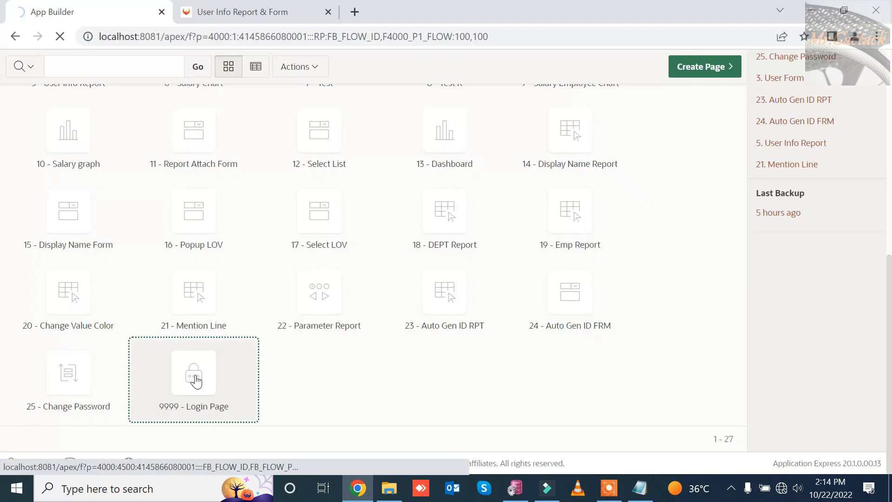
Step: Open page 9999 Login Page in Page Designer and select its Login process under Processing
click(194, 375)
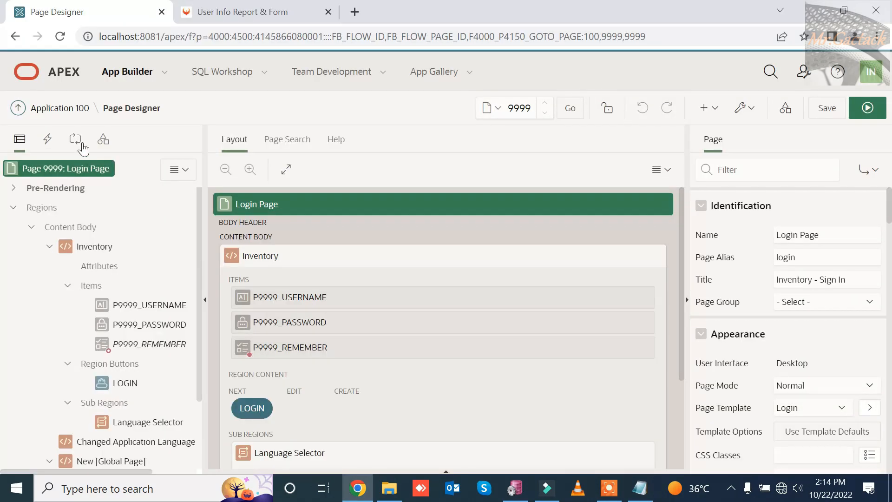
click(79, 141)
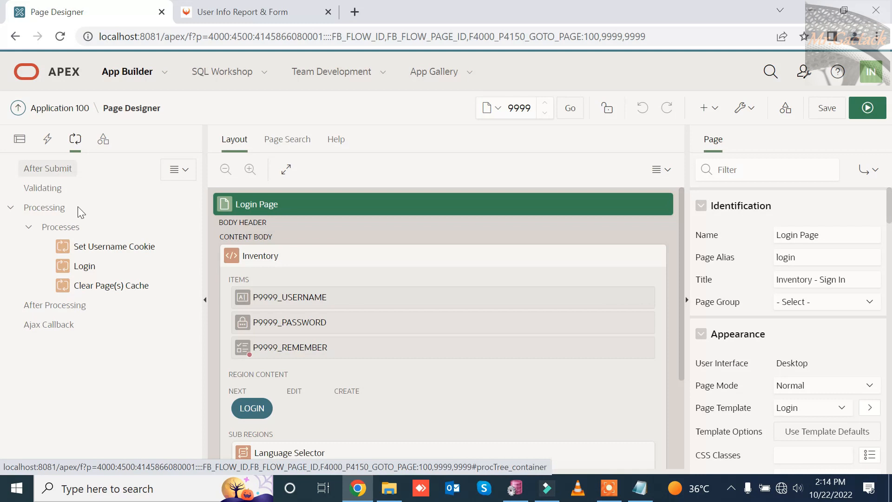
click(69, 269)
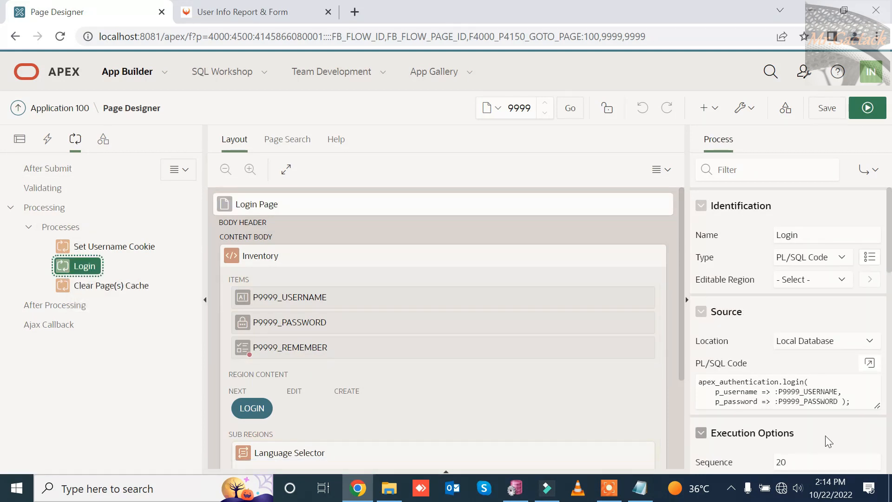
Step: Append the copied Menu_Rights query, ended with a semicolon, to the Login process's PL/SQL code, validate it and save the page
click(869, 363)
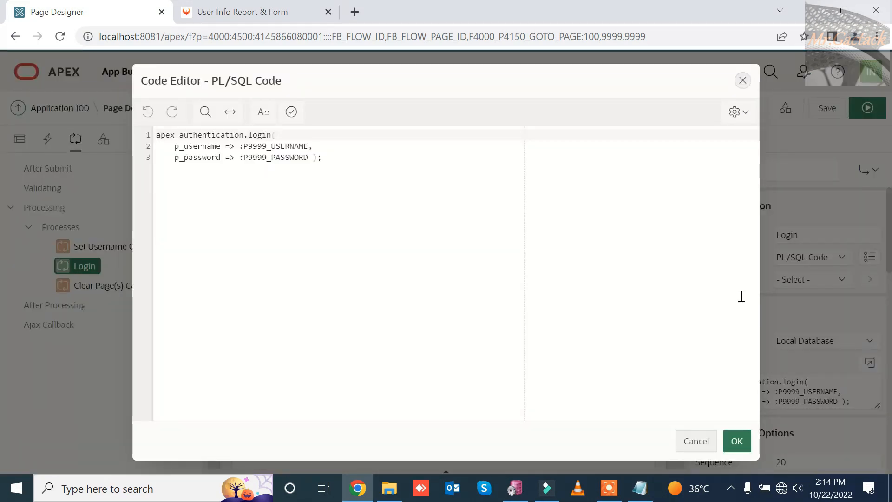
click(548, 287)
key(Return)
key(Return)
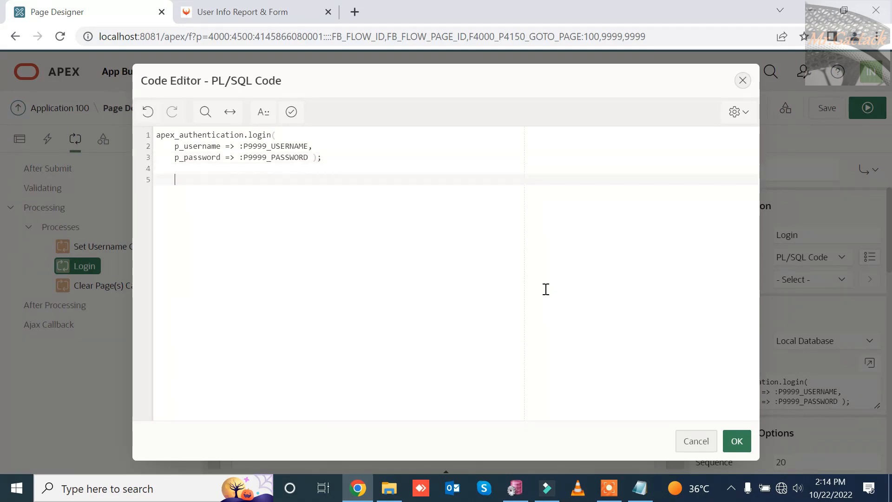
key(ctrl+v)
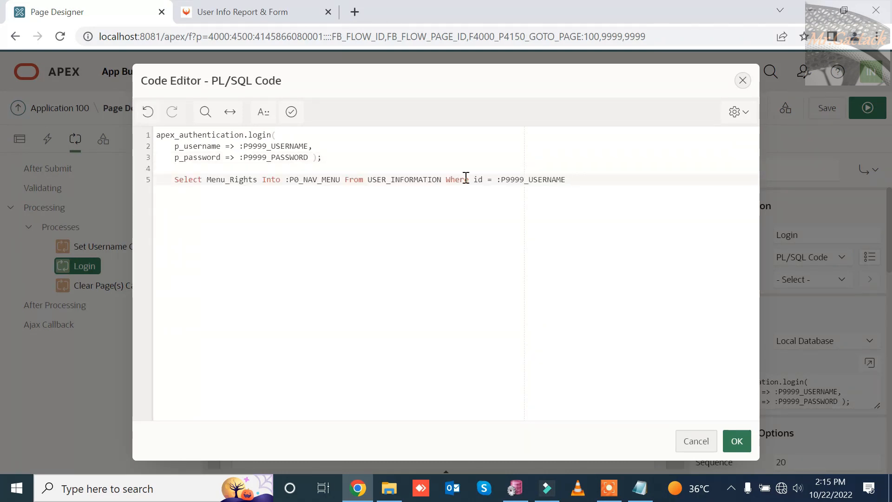
text(;)
click(292, 112)
click(732, 445)
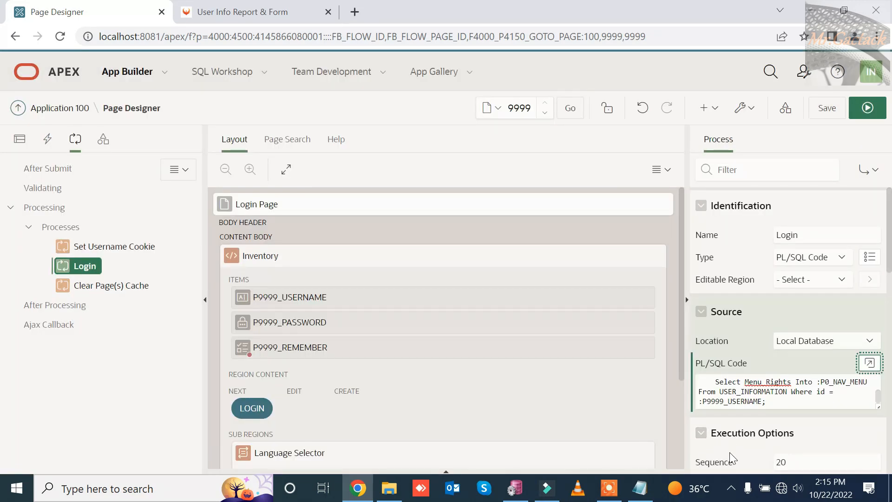
click(821, 110)
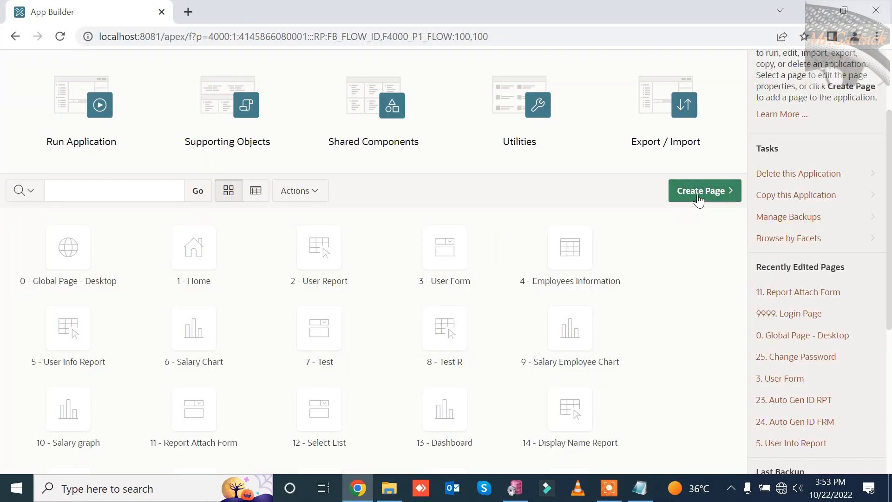
Step: Start a new Report with Form page, naming the report Menu Report and the form Menu Form, with form page mode Modal Dialog
click(699, 195)
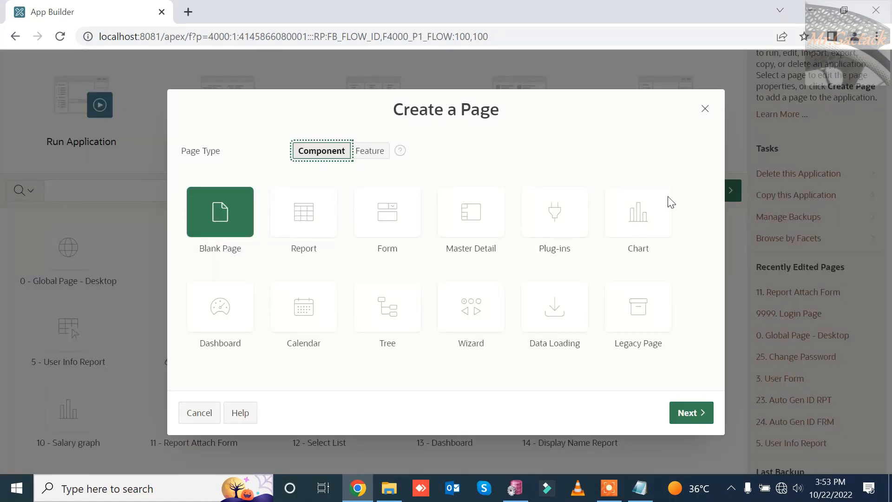
click(325, 235)
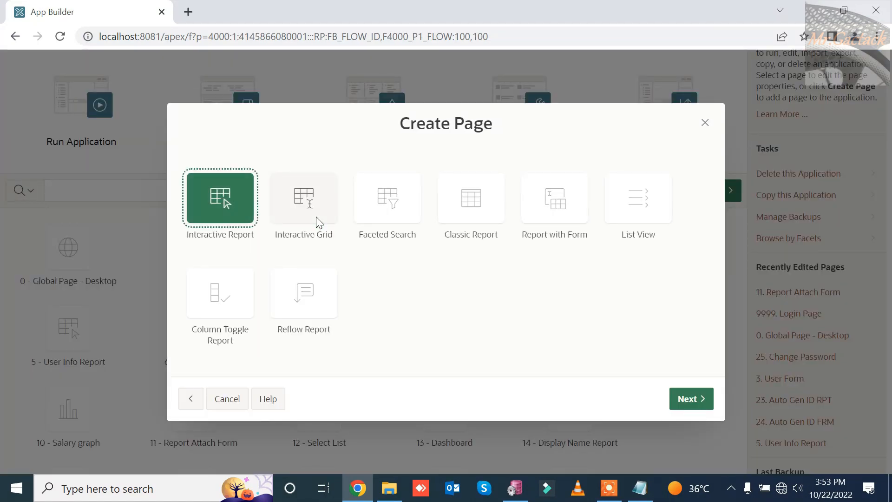
click(529, 198)
click(448, 238)
text(Menu Report)
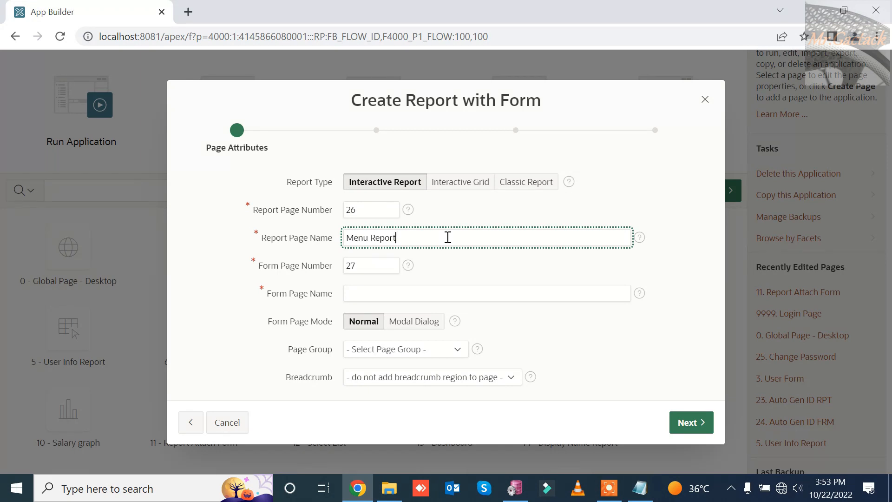
click(429, 293)
text(Menu)
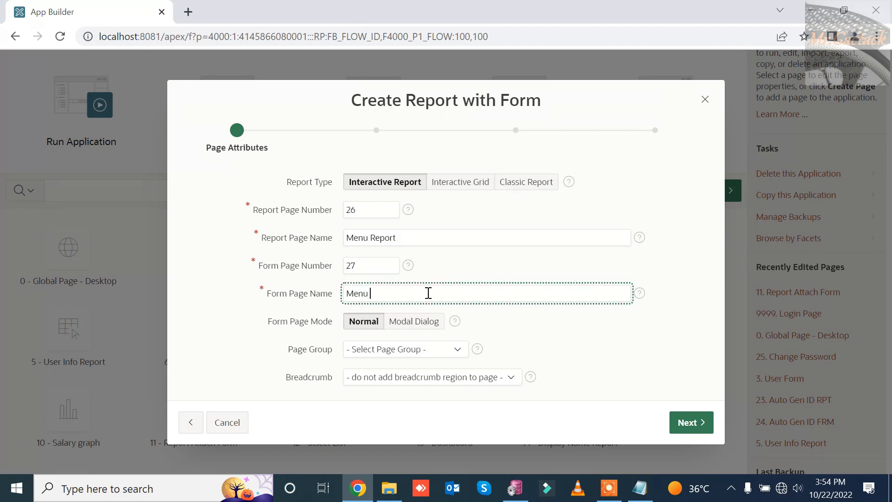
text( Form)
click(420, 321)
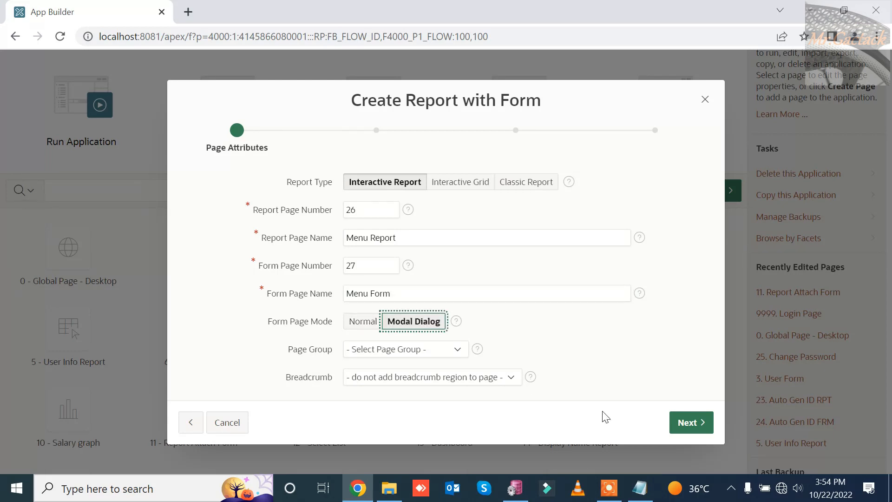
click(688, 423)
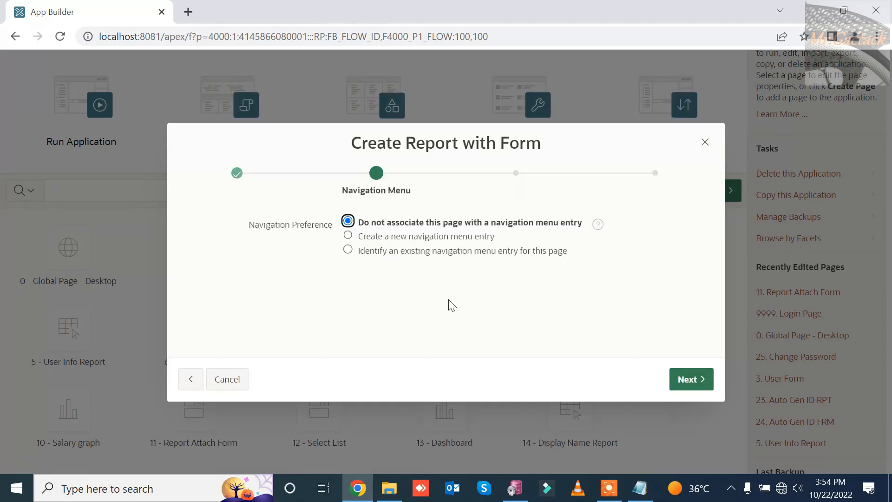
Step: Choose to create a new navigation menu entry and use the MENU table with MENU_ID and MENU_NAME as the report's data source
click(433, 239)
click(695, 398)
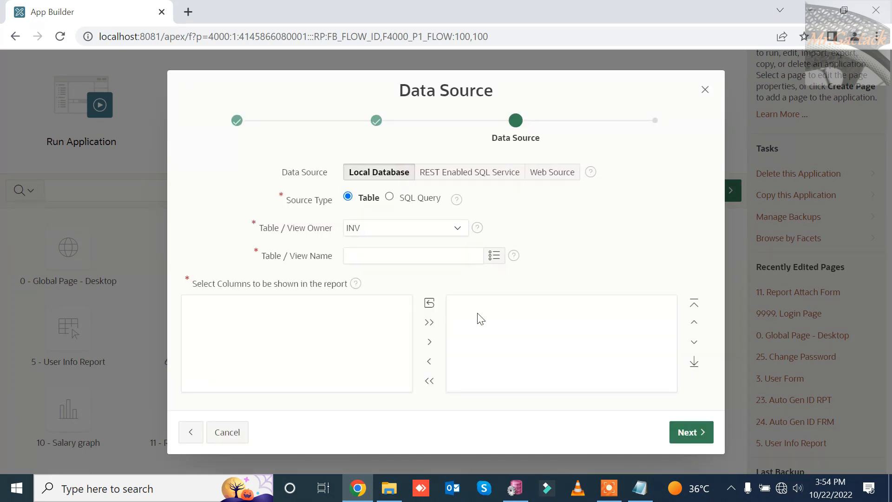
click(494, 255)
click(408, 325)
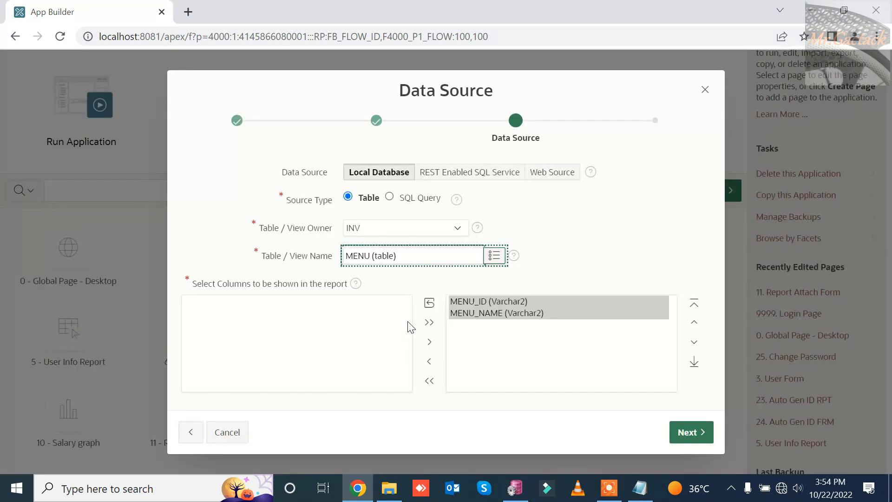
click(692, 431)
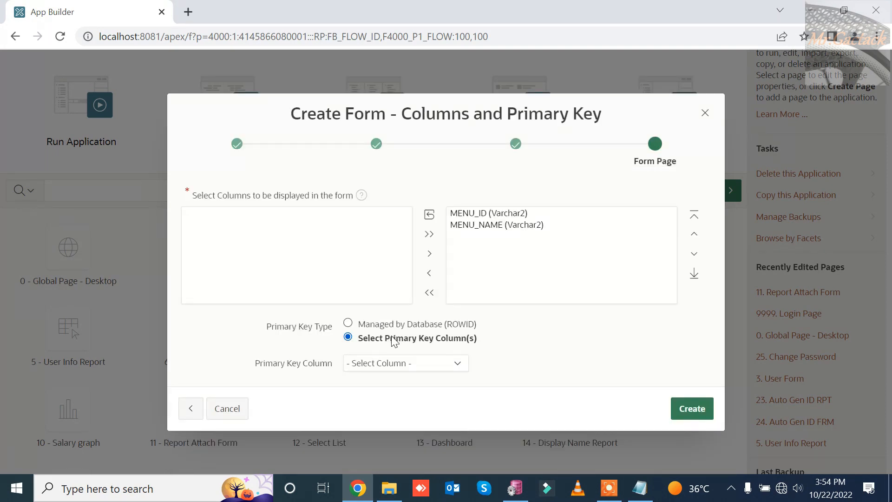
Step: Set MENU_ID as the form's primary key column and create the report and form pages
click(394, 363)
click(397, 387)
click(681, 423)
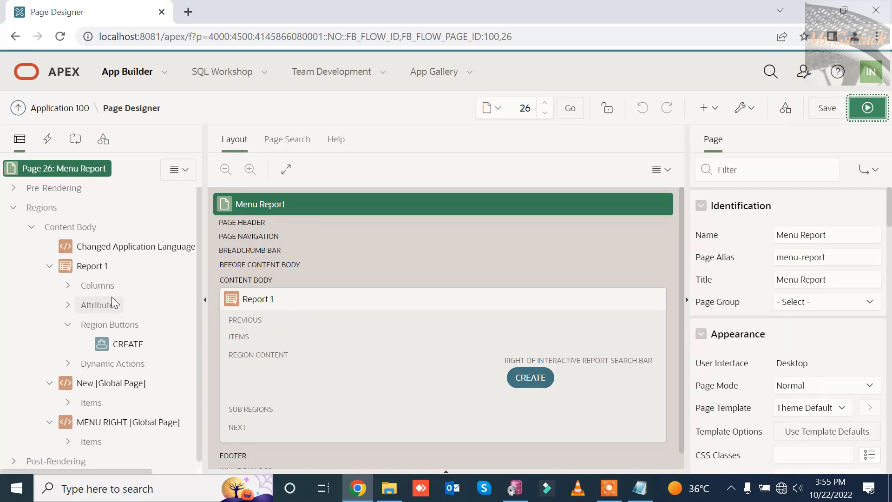
Step: Set the link icon in Report 1's attributes on page 26 to apex-edit-pencil-alt.png and save and run the page
click(114, 304)
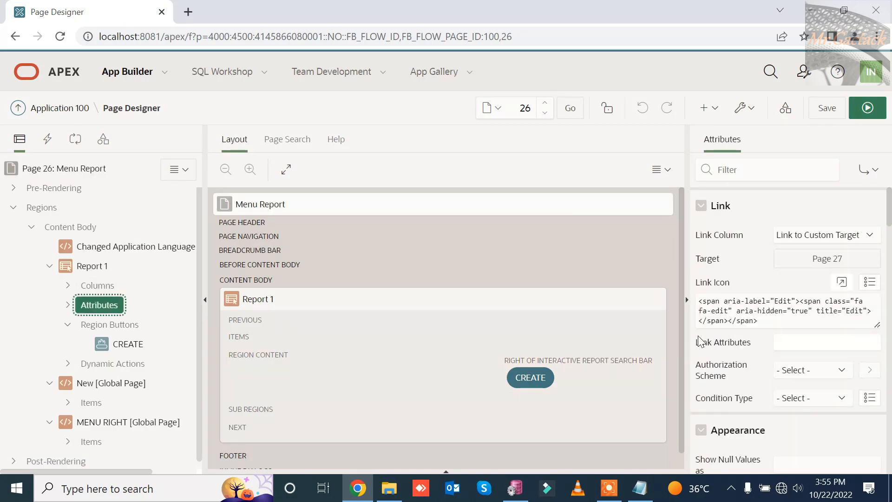
click(870, 282)
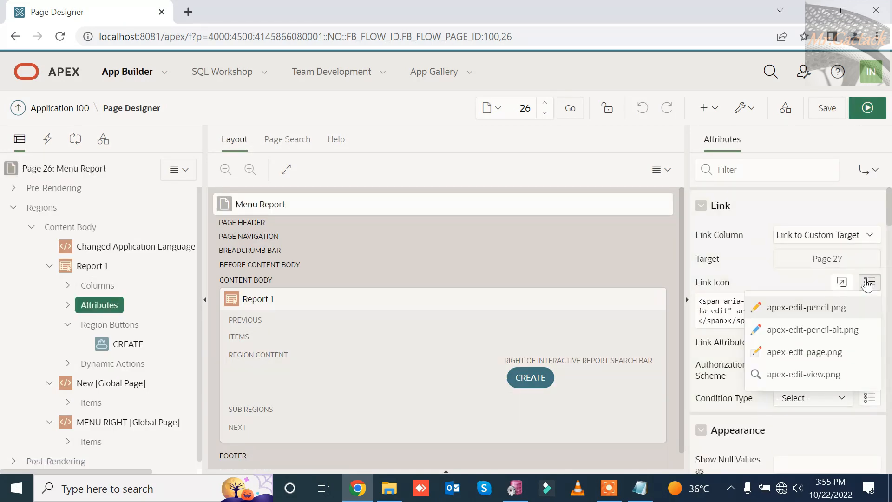
click(820, 324)
click(834, 115)
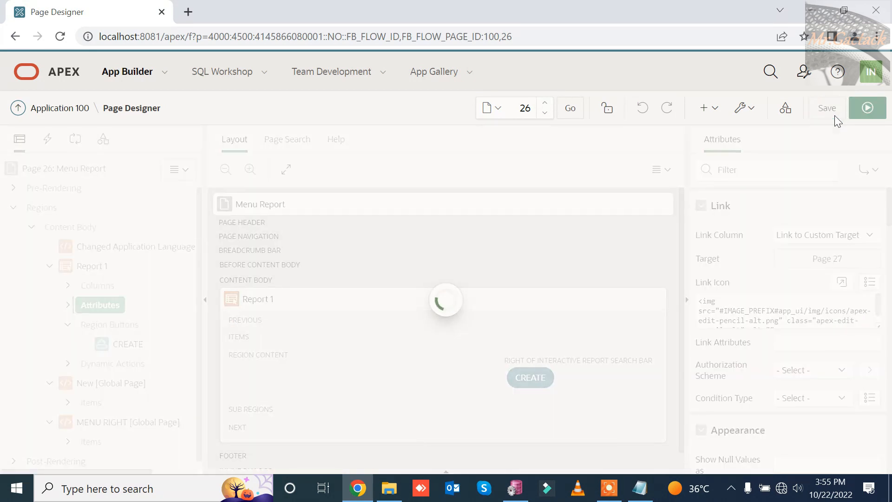
Step: On page 27 Menu Form, change item P27_MENU_ID to Display Only with the label Menu ID, and save
click(546, 112)
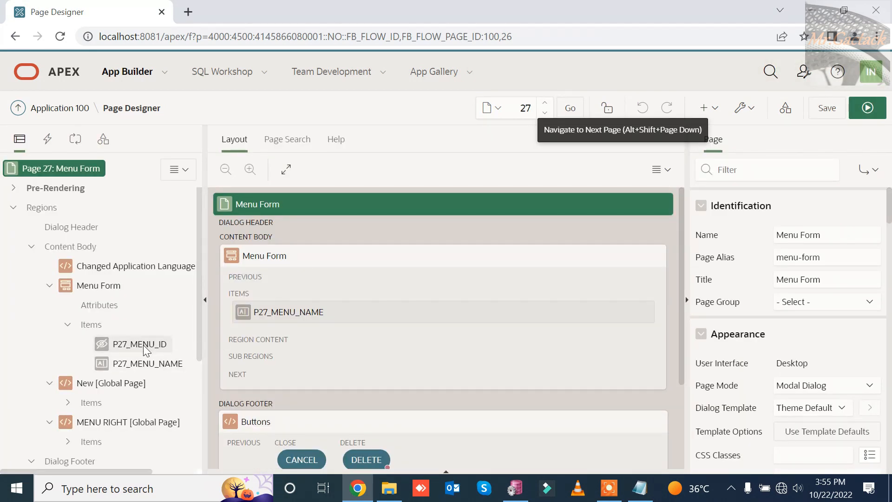
click(143, 345)
click(825, 258)
key(d)
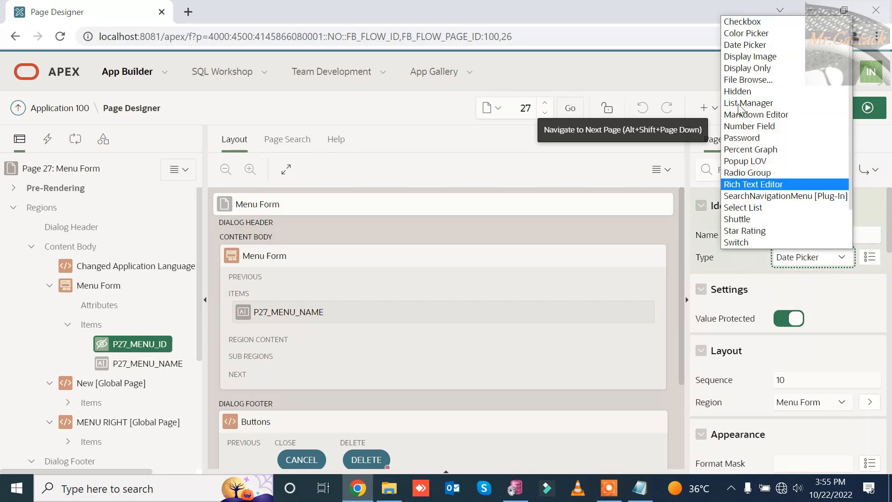
click(743, 67)
click(757, 315)
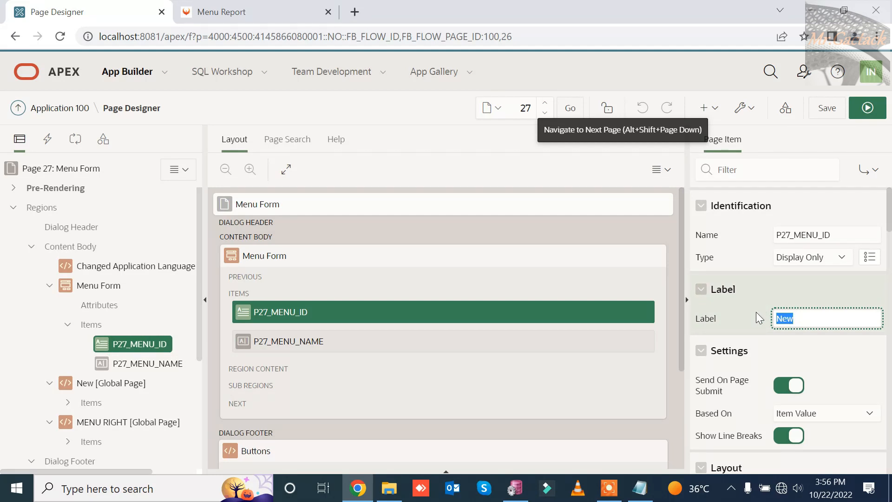
text(Menu ID)
key(ctrl+alt+s)
Step: Relabel the Menu Form's CREATE button as Save and save the page
scroll(107, 371, down, 3)
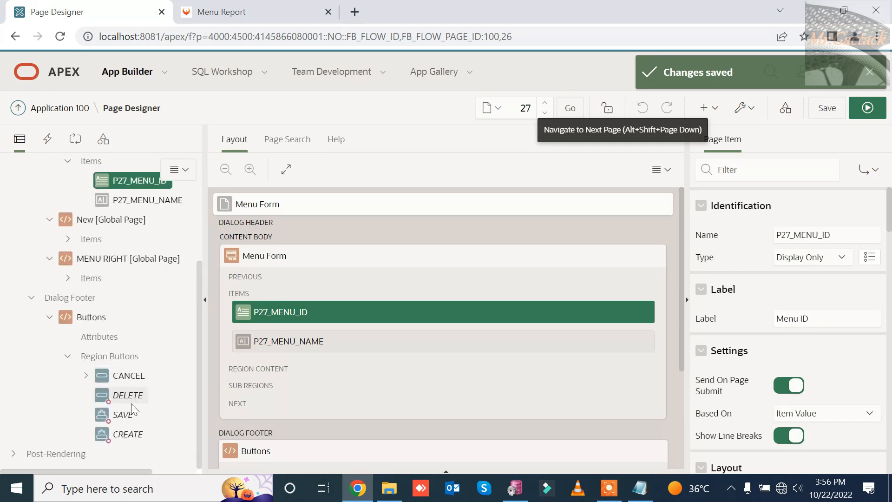
click(125, 439)
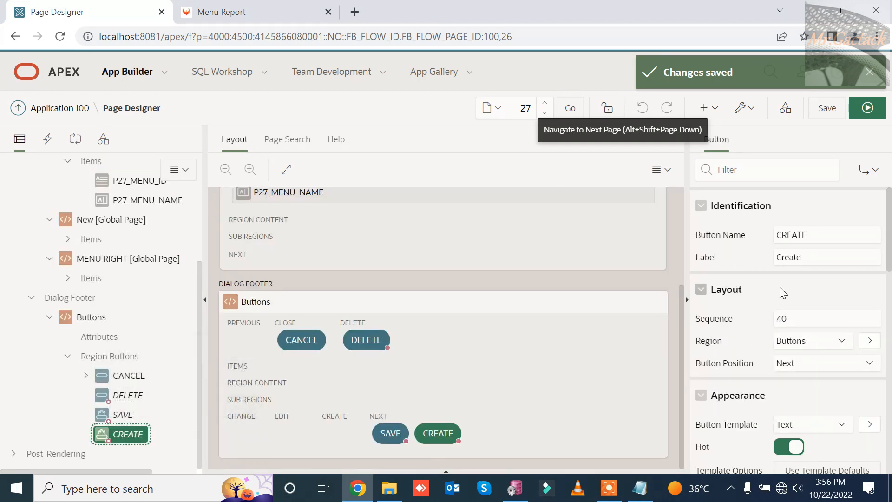
drag(811, 256, 779, 257)
key(BackSpace)
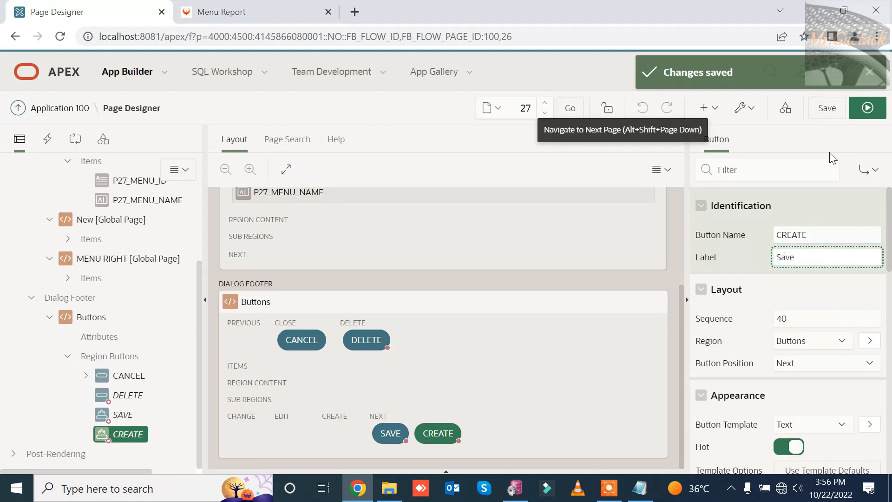
click(829, 116)
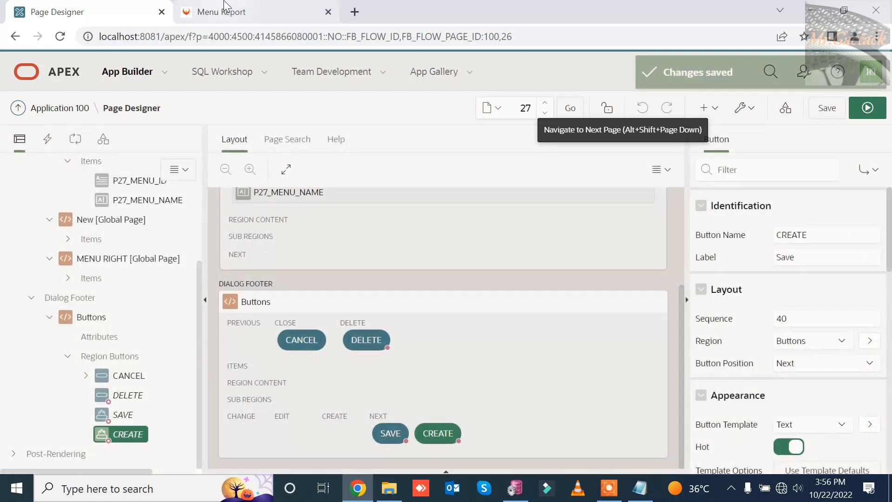
Step: In the running Menu Report, create a menu record with the menu name Dashboard and save it
click(225, 7)
click(830, 146)
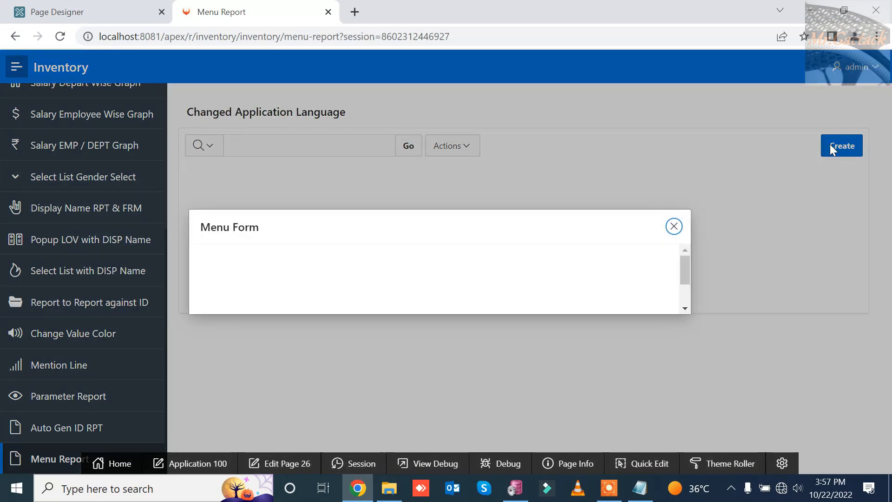
click(331, 292)
text(Dashboa)
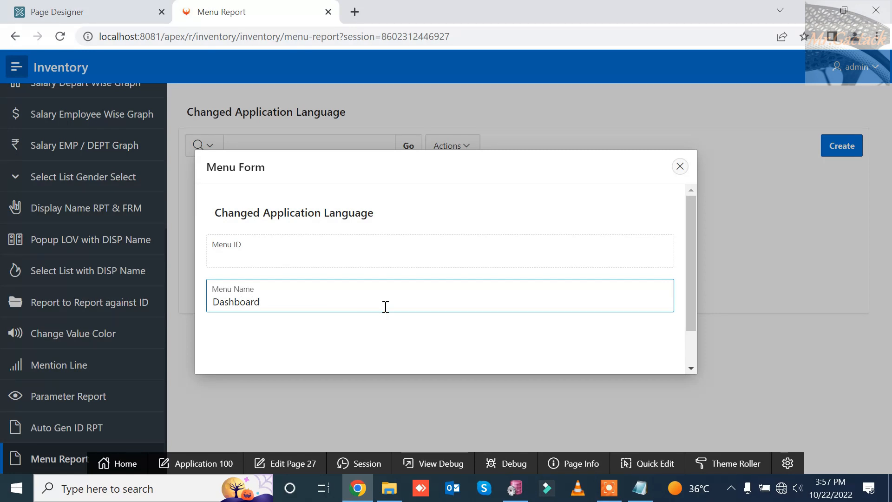
text(rd)
scroll(500, 350, down, 1)
click(659, 356)
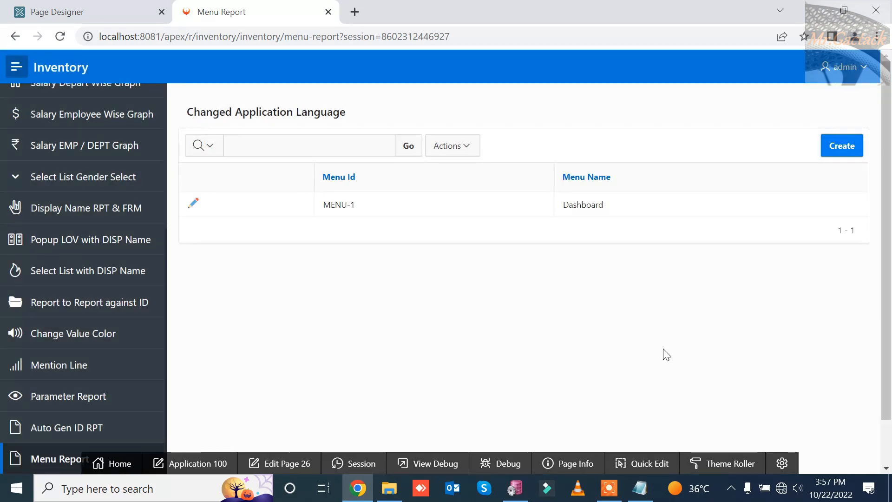
Step: Open the Dashboard record in the Menu Form to check its fields and buttons, and close it without changes
click(192, 209)
scroll(404, 279, down, 1)
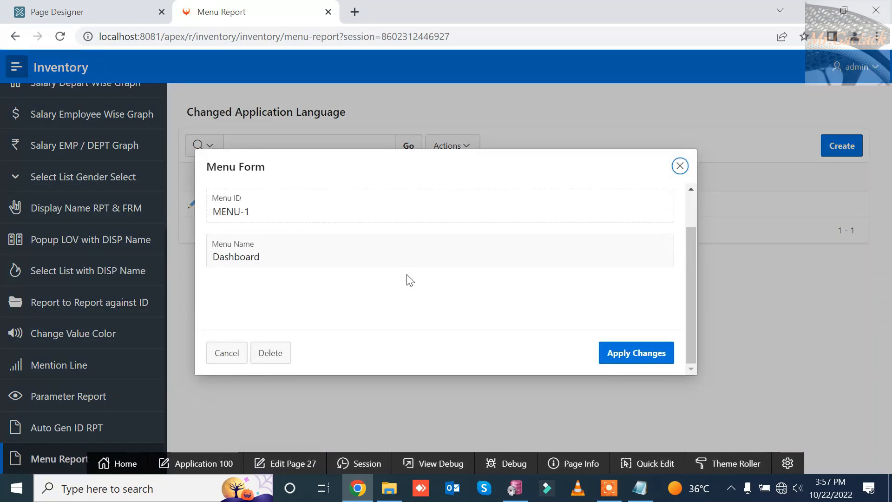
scroll(408, 279, up, 1)
scroll(404, 293, down, 1)
click(227, 353)
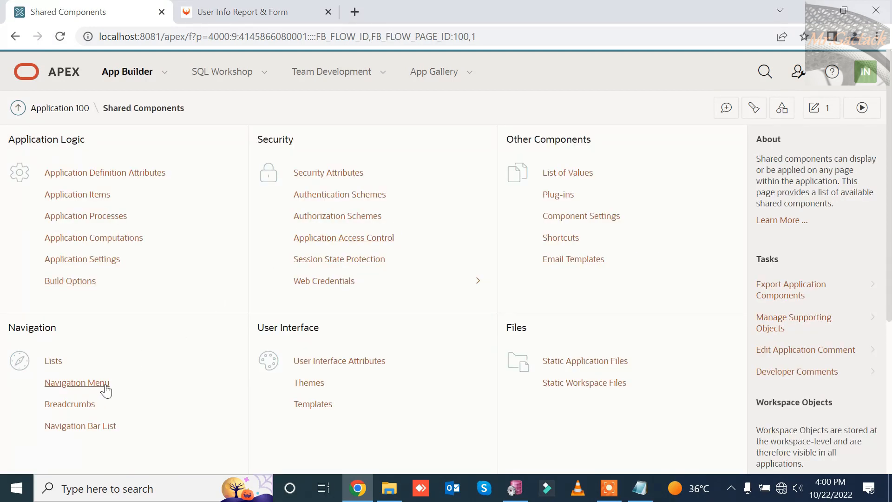
Step: Open the Dashboard list entry of the Desktop Navigation Menu in Shared Components for editing
click(106, 391)
click(65, 263)
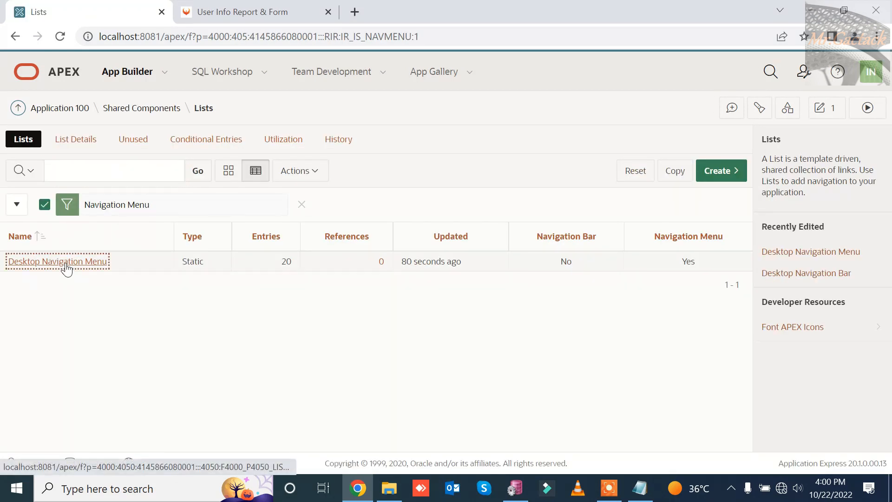
scroll(108, 344, down, 5)
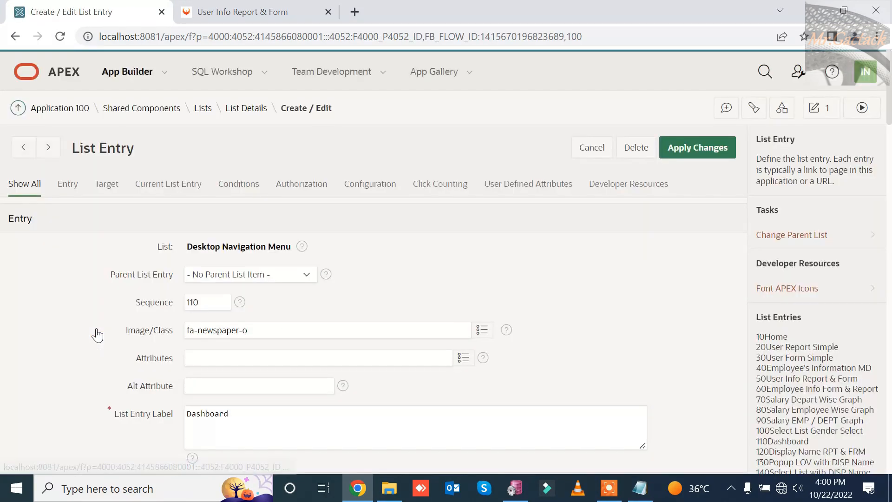
Step: Give the Dashboard list entry a PL/SQL Expression condition, copying :P0_NAV_MENU Like '%MENU-1%' from the Notepad notes
click(638, 491)
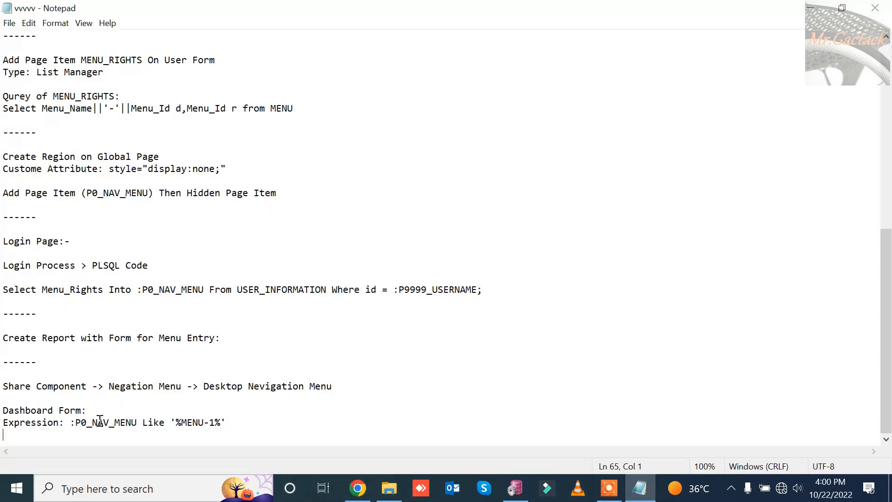
drag(70, 423, 196, 438)
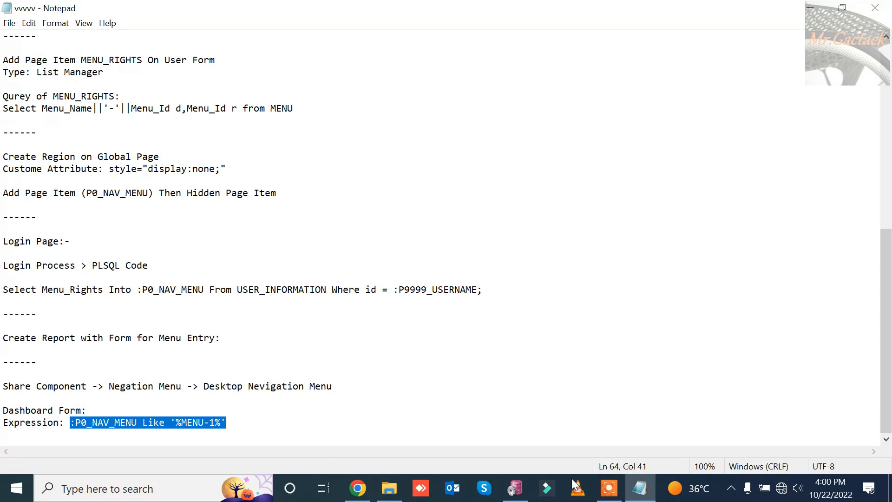
click(636, 493)
scroll(347, 360, down, 5)
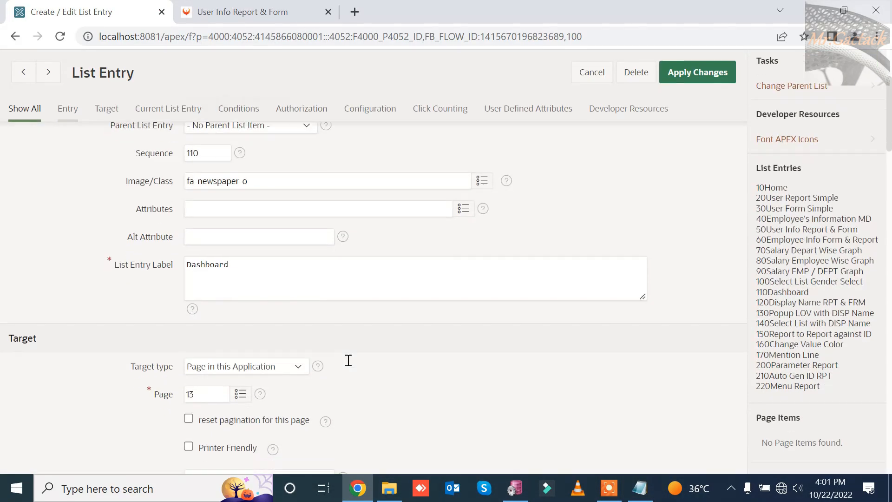
scroll(350, 367, down, 8)
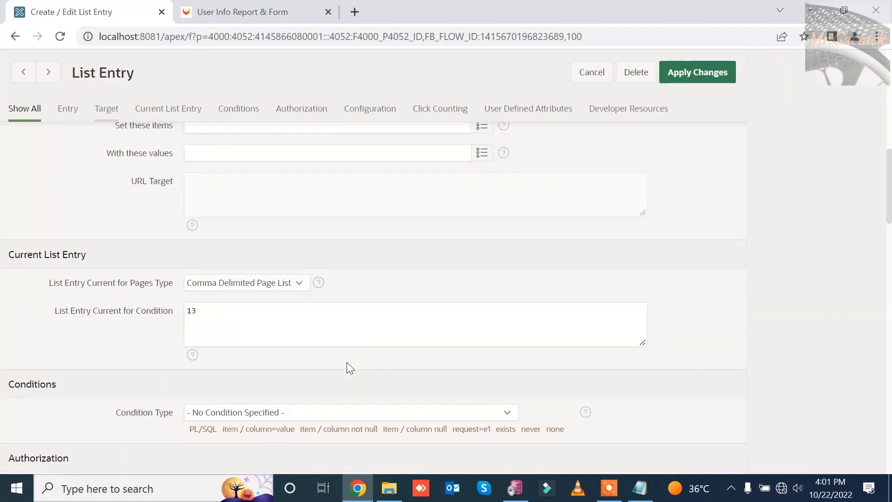
click(330, 346)
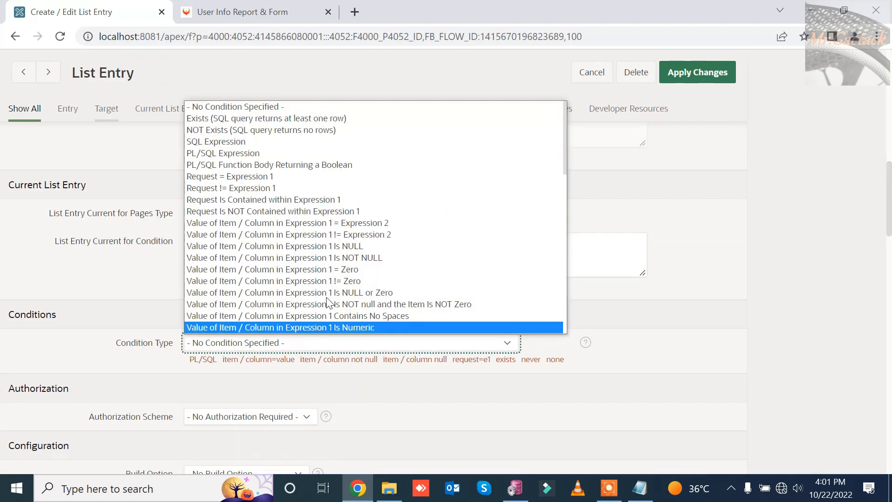
click(319, 155)
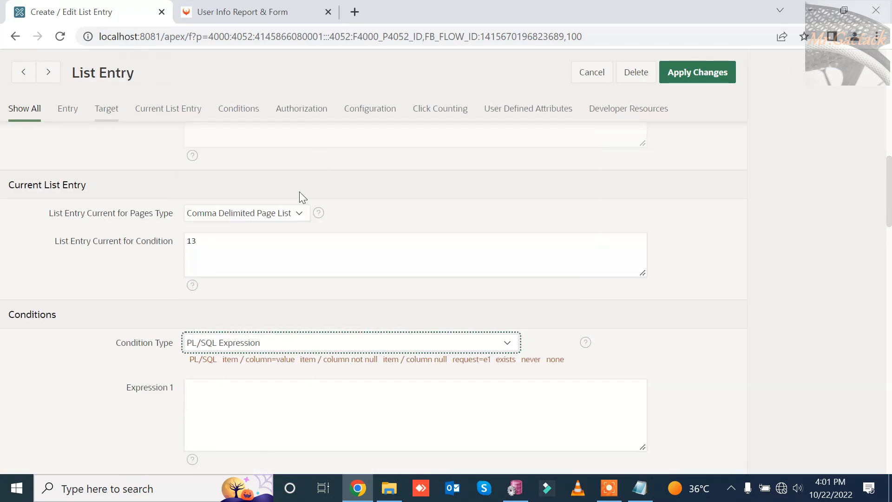
click(311, 415)
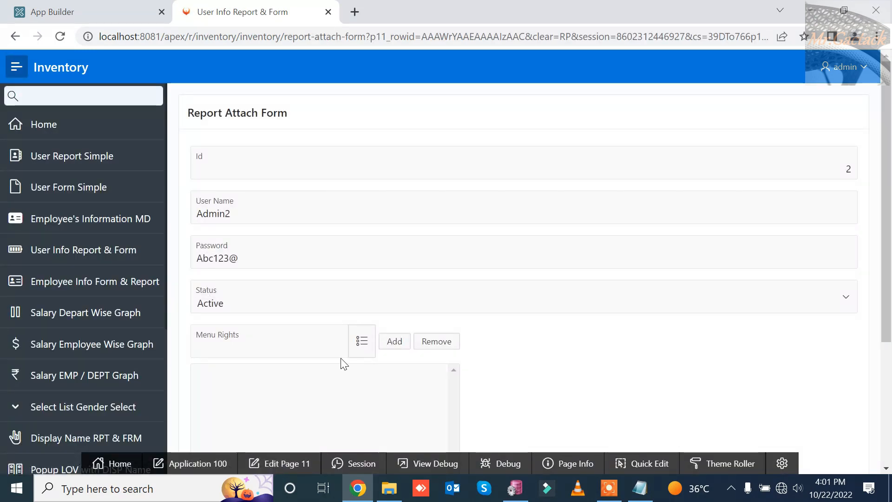
Step: Add Dashboard-MENU-1 to the Menu Rights of user Admin2 in the running application and save the record
click(362, 342)
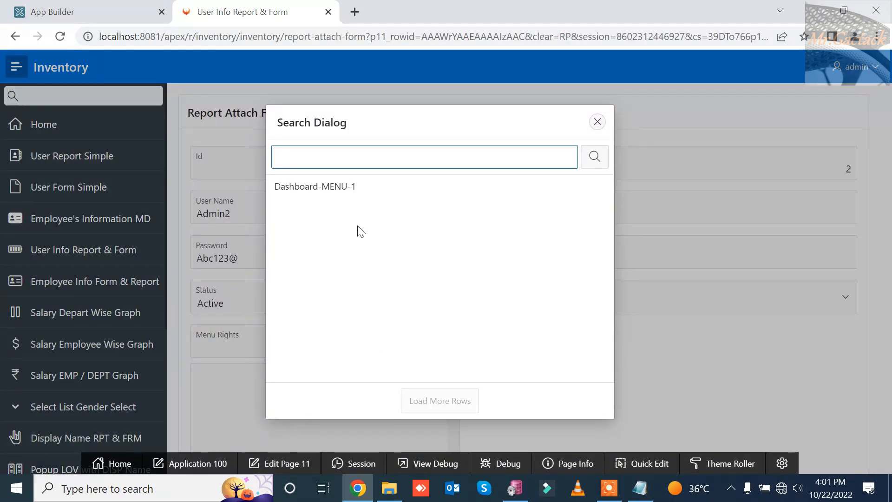
click(342, 191)
click(392, 342)
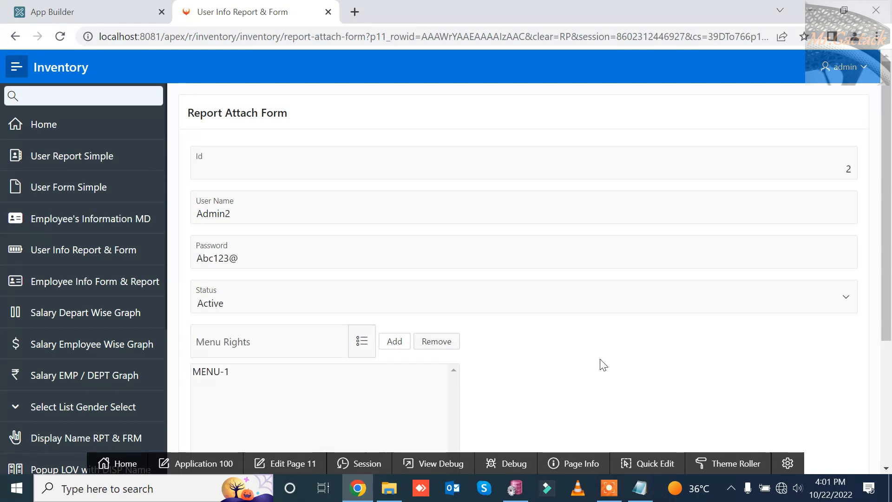
scroll(654, 388, down, 3)
click(825, 399)
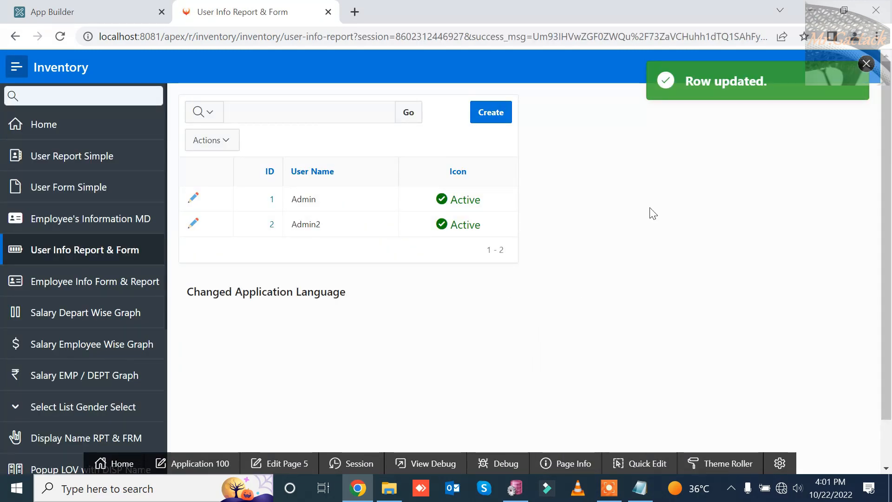
click(865, 65)
Step: Sign back in to the Inventory application as Admin2 with the saved username and password, and open the Dashboard page
click(843, 67)
click(817, 95)
click(397, 291)
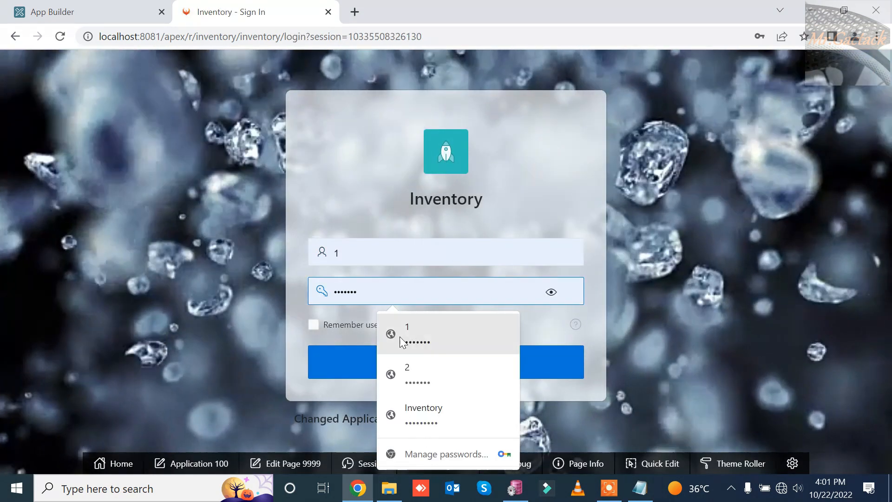
click(396, 374)
click(392, 372)
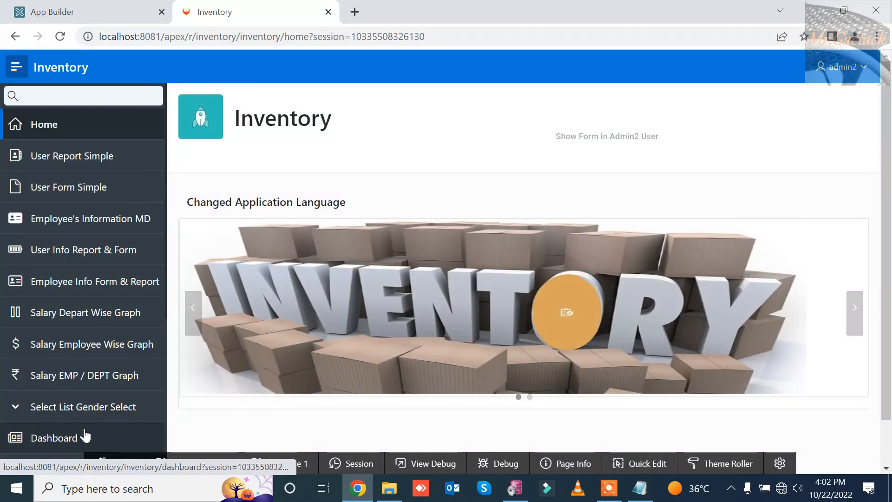
click(71, 439)
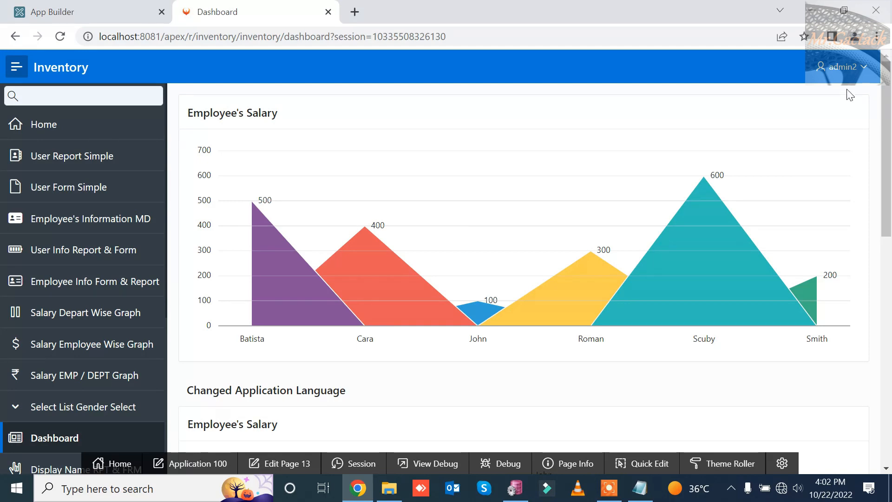
Step: Sign out of the Admin2 account and sign in as Admin with the saved username and password
click(843, 67)
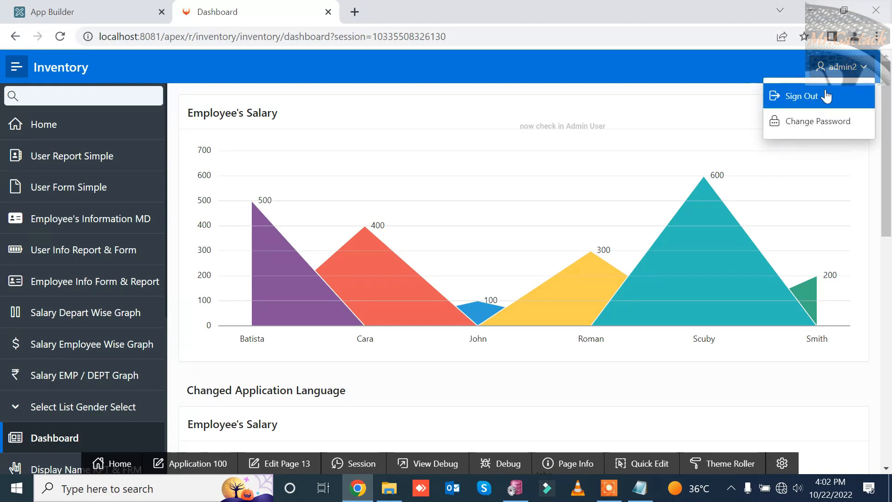
click(827, 96)
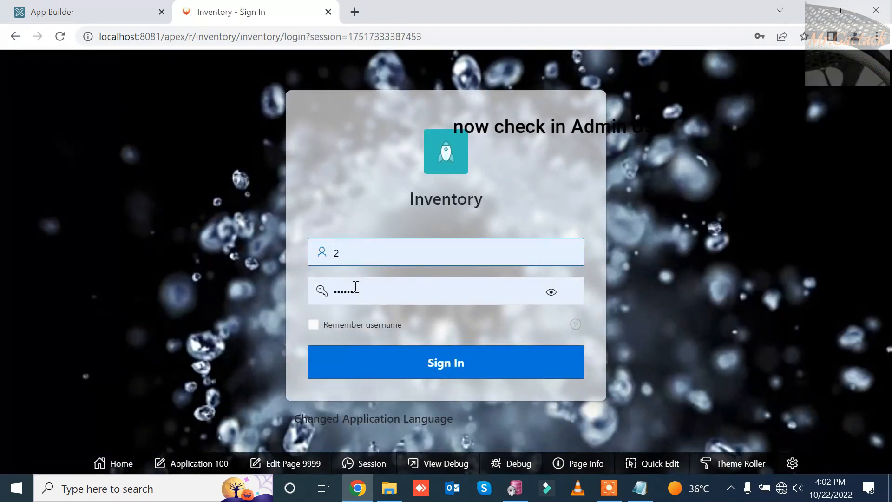
click(355, 290)
click(392, 377)
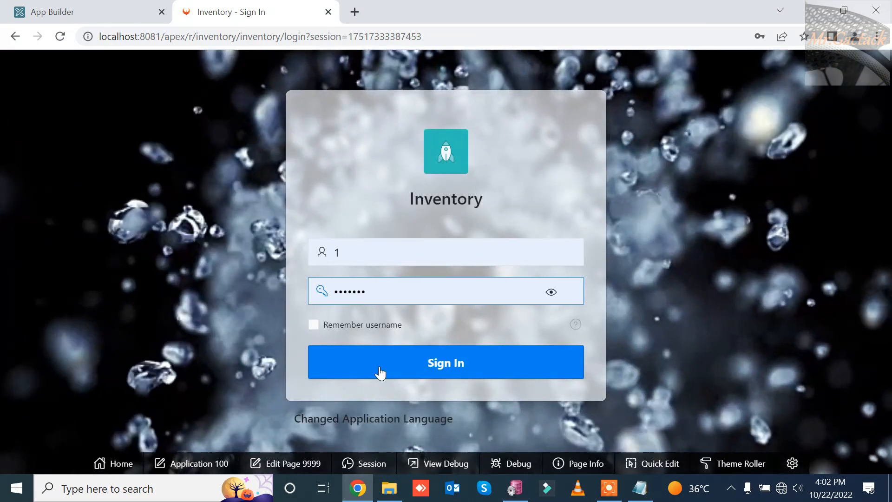
click(379, 367)
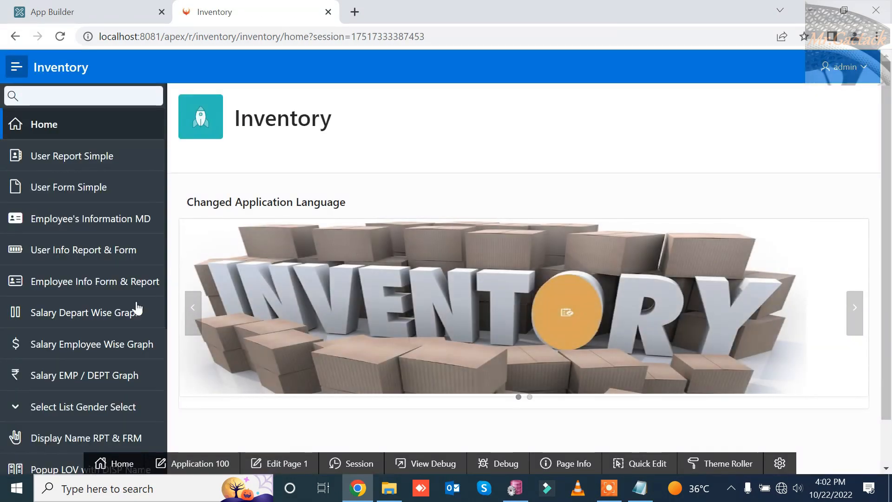
Step: Check the Admin account's navigation menu for the Dashboard entry
scroll(121, 330, down, 5)
scroll(95, 426, up, 5)
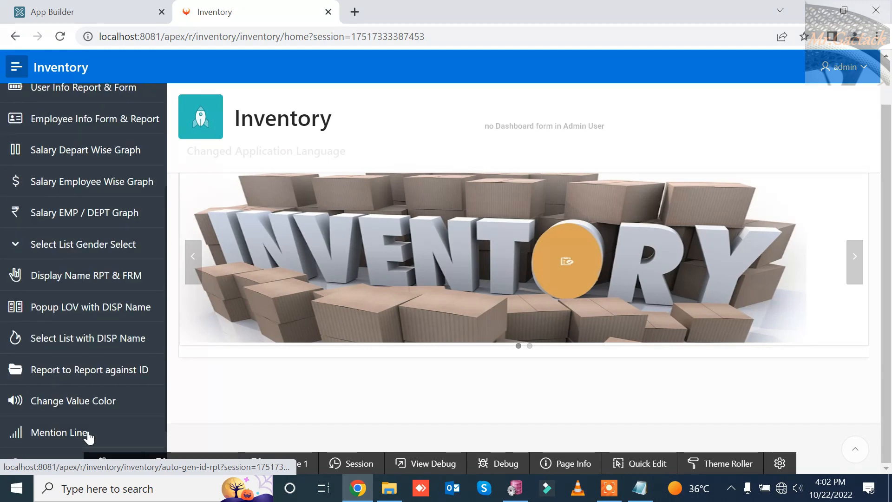
scroll(95, 425, down, 5)
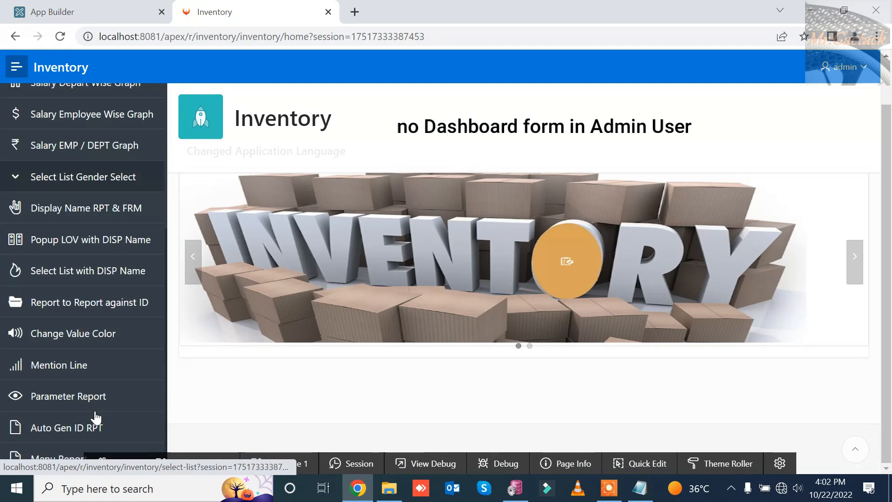